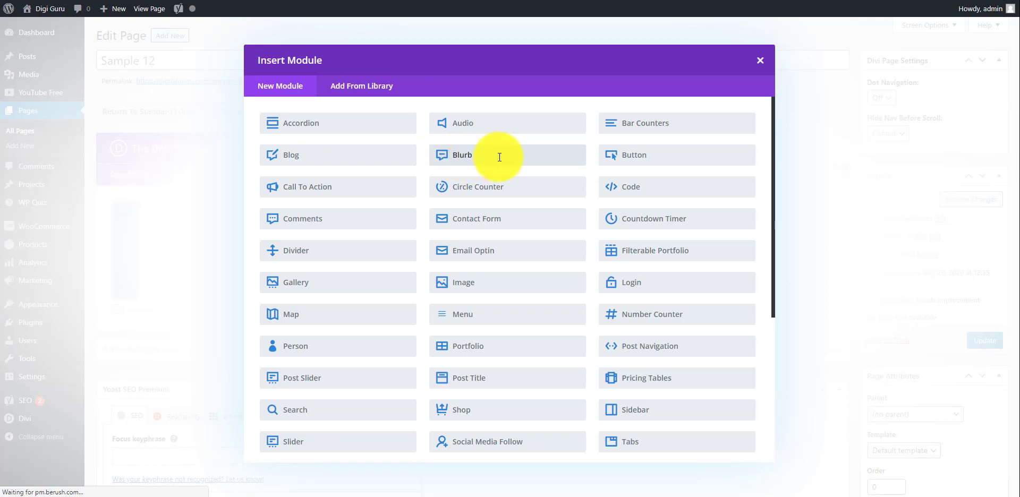
Step: Insert a Blurb module and give it the title "This is the Title of Blurb"
click(499, 158)
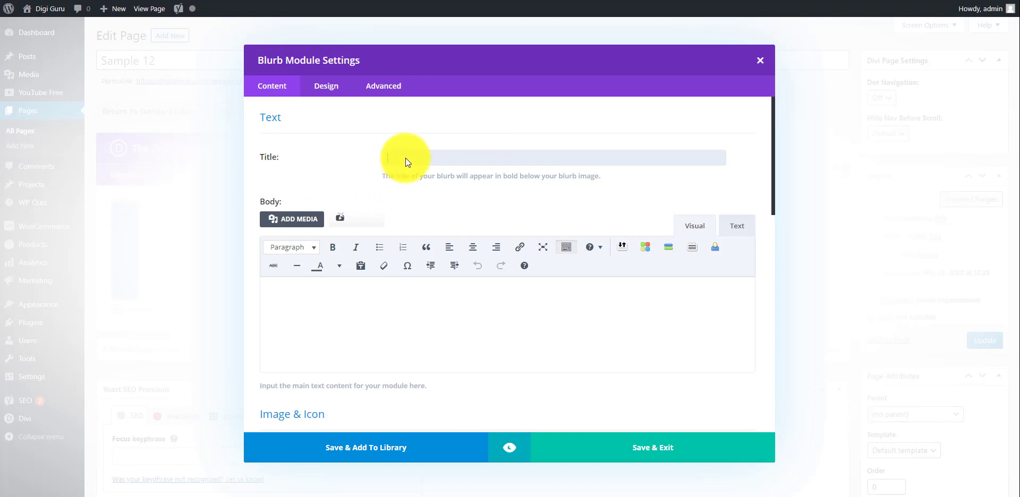
text(is )
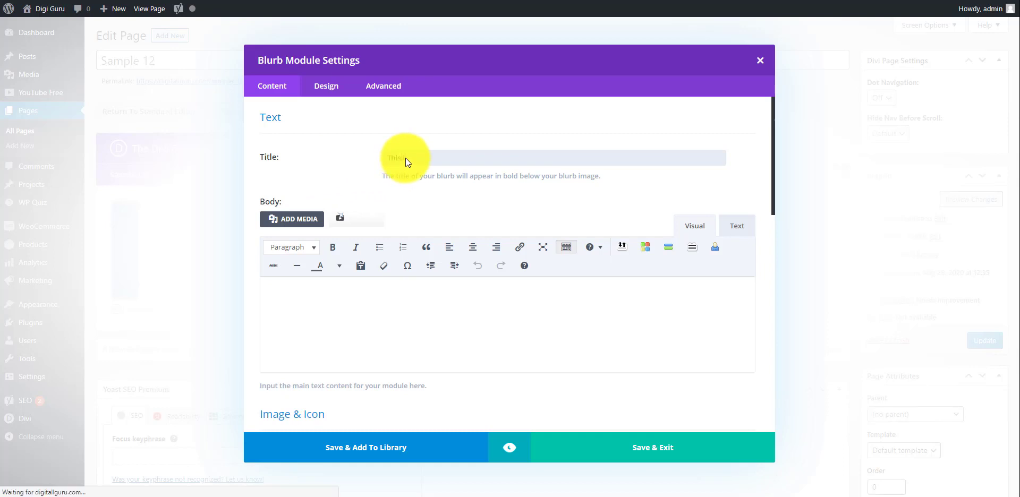
text(is the  Title of Blu)
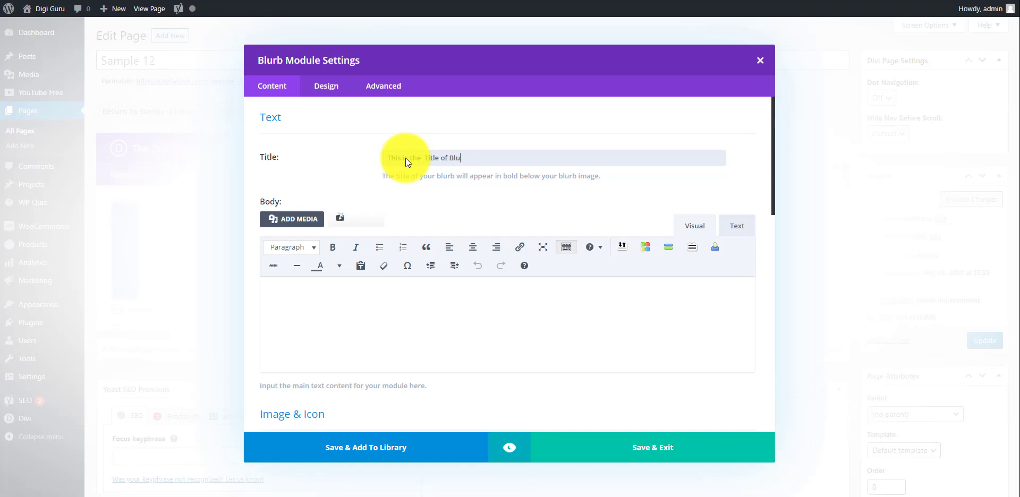
text(rb)
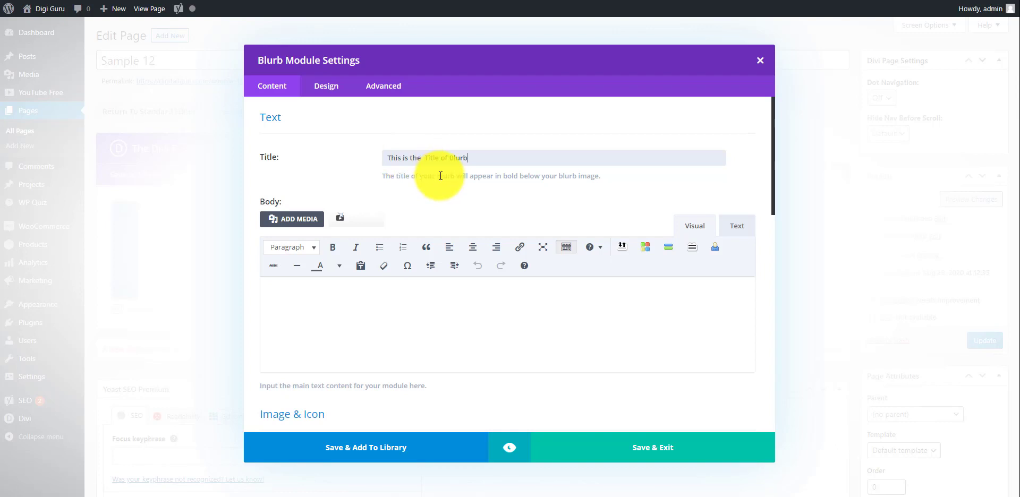
Step: Enter "this is the sample text of blurb" as the blurb's body text
click(369, 308)
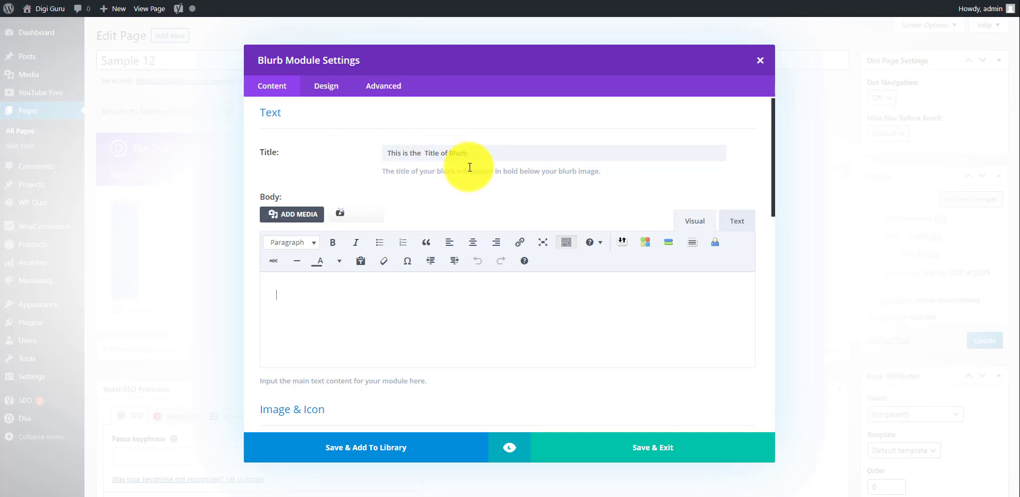
click(402, 347)
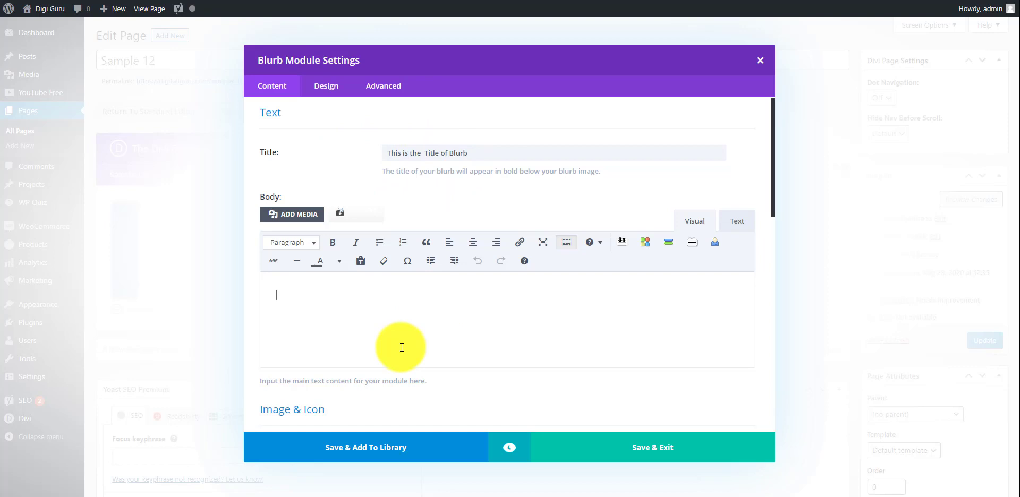
text(this is the sample text of blurb)
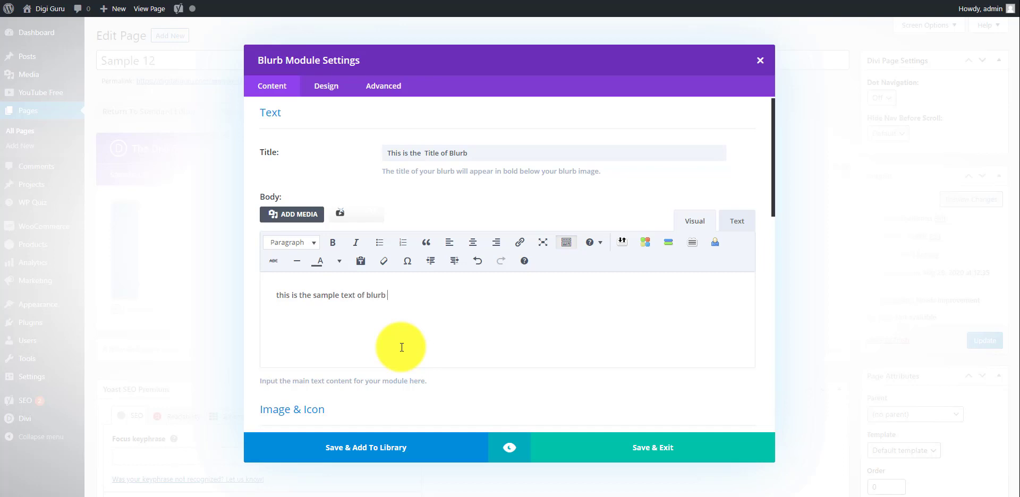
Step: Duplicate the body sentence by copying and pasting until there are three paragraphs, each containing the sentence twice
key(ctrl+a)
key(ctrl+c)
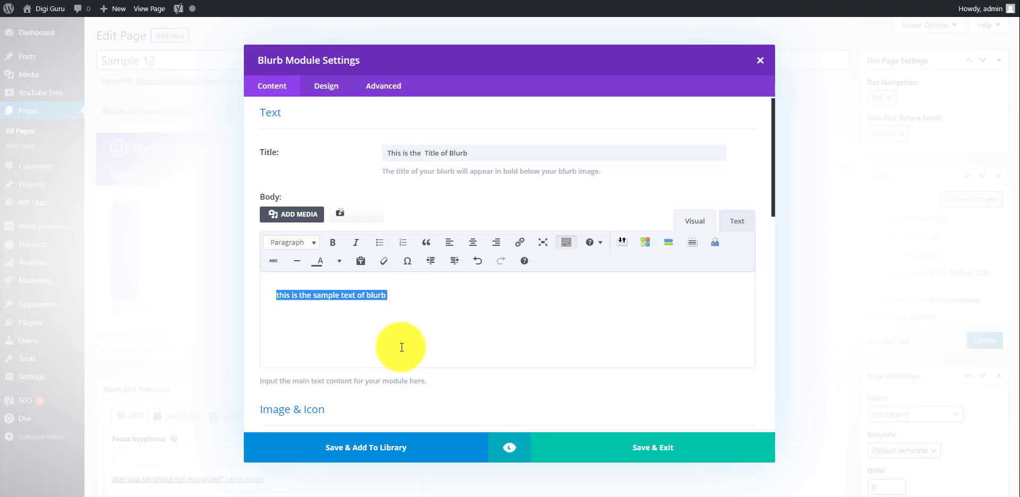
key(Right)
key(BackSpace)
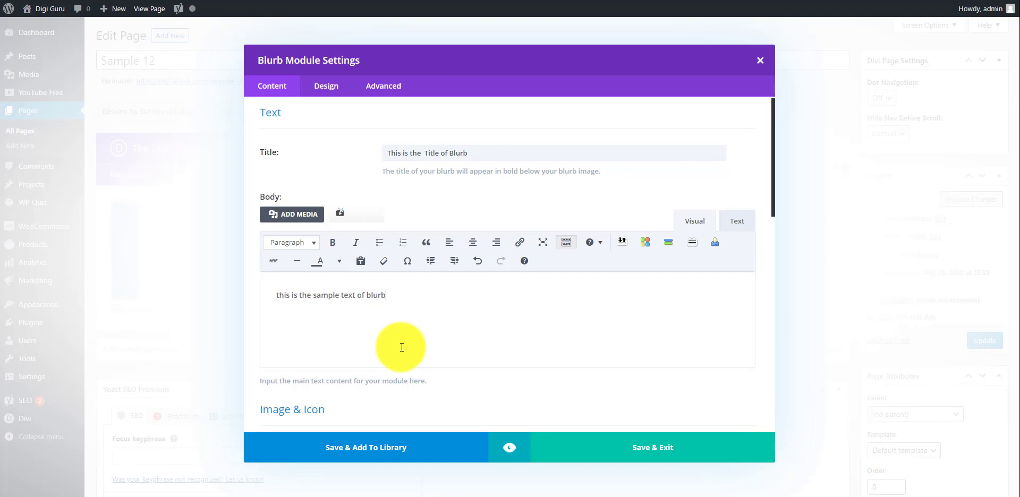
key(ctrl+v)
key(ctrl+a)
key(ctrl+c)
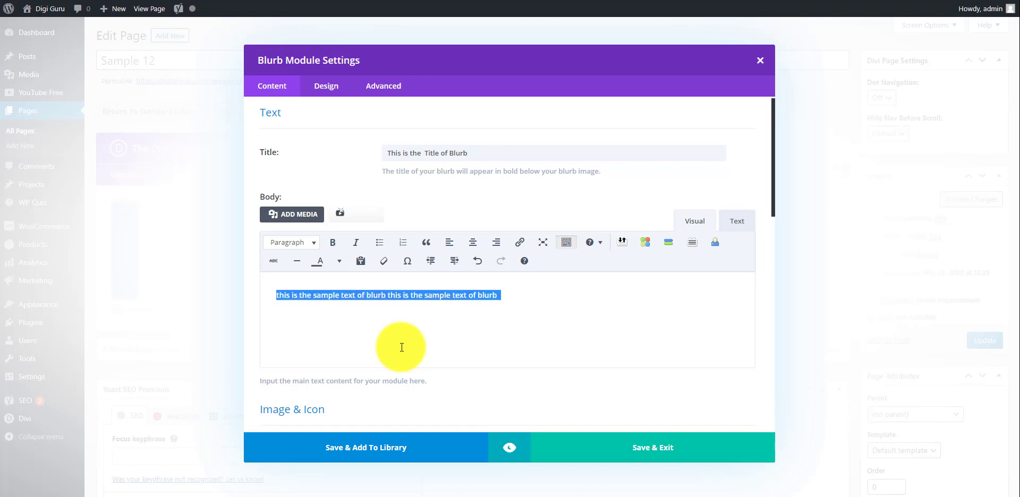
key(Right)
key(Return)
key(ctrl+v)
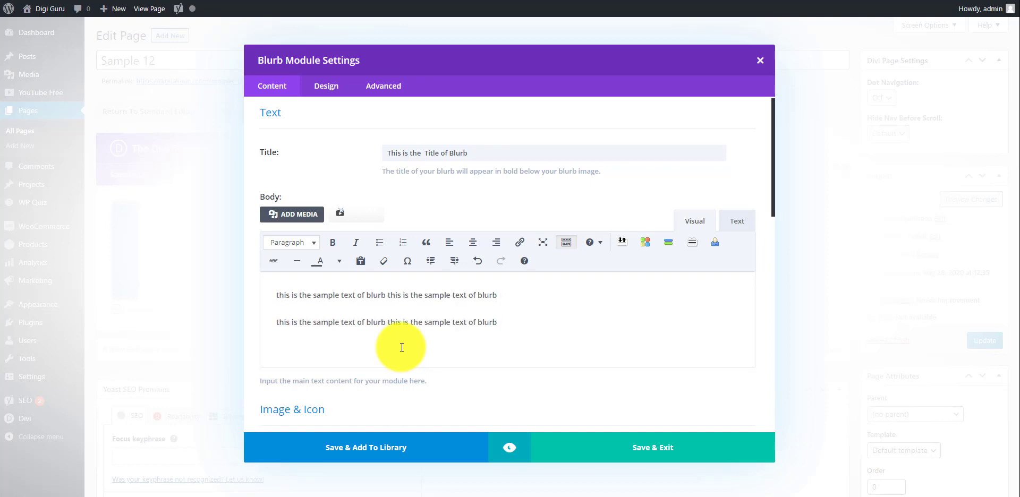
key(Return)
key(ctrl+v)
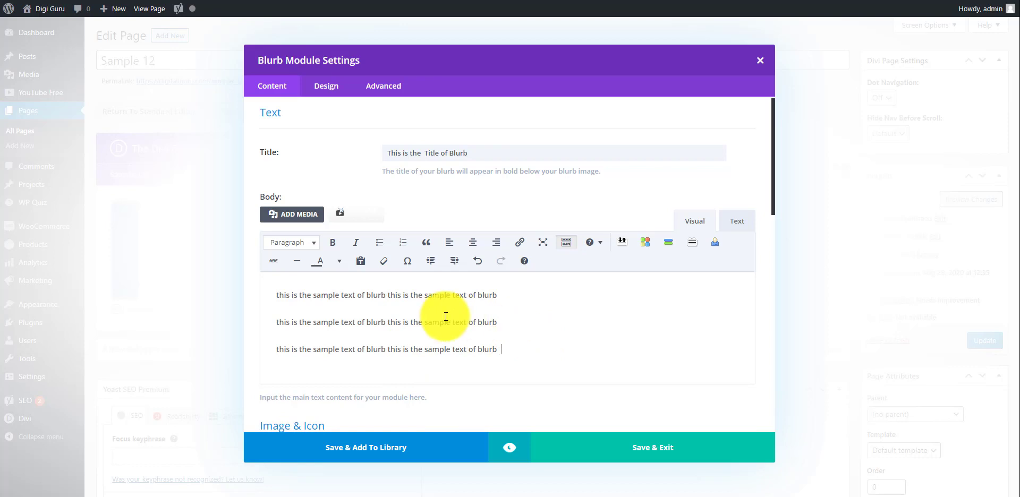
Step: Center-align all three paragraphs of the blurb's body text
click(474, 244)
key(ctrl+a)
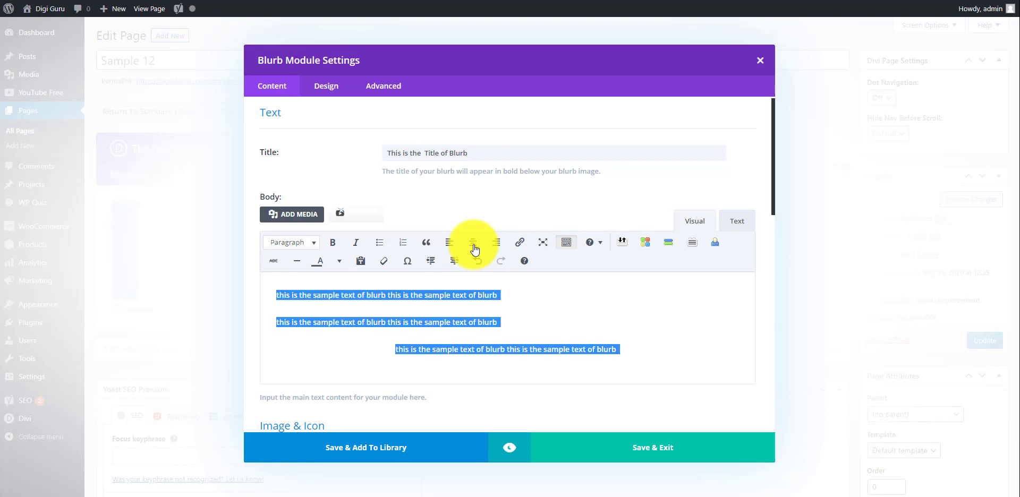
click(475, 248)
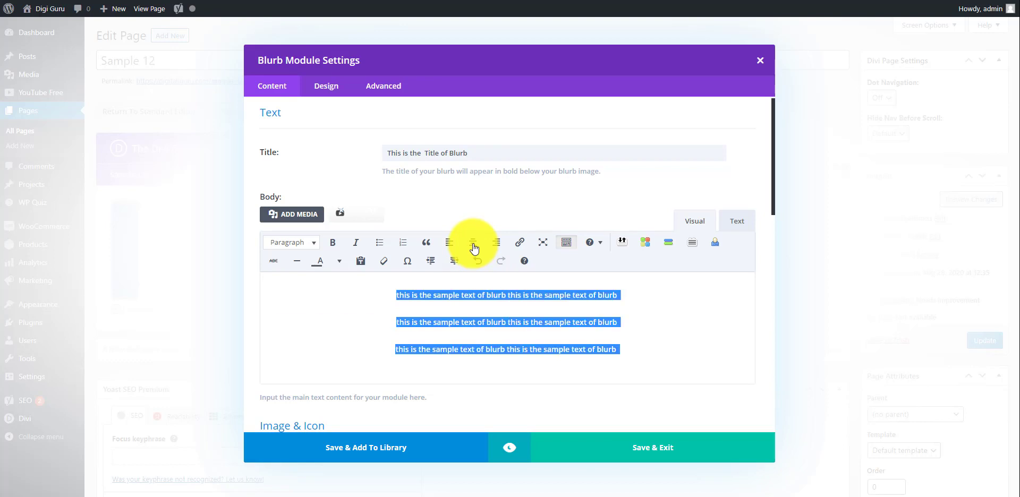
click(665, 346)
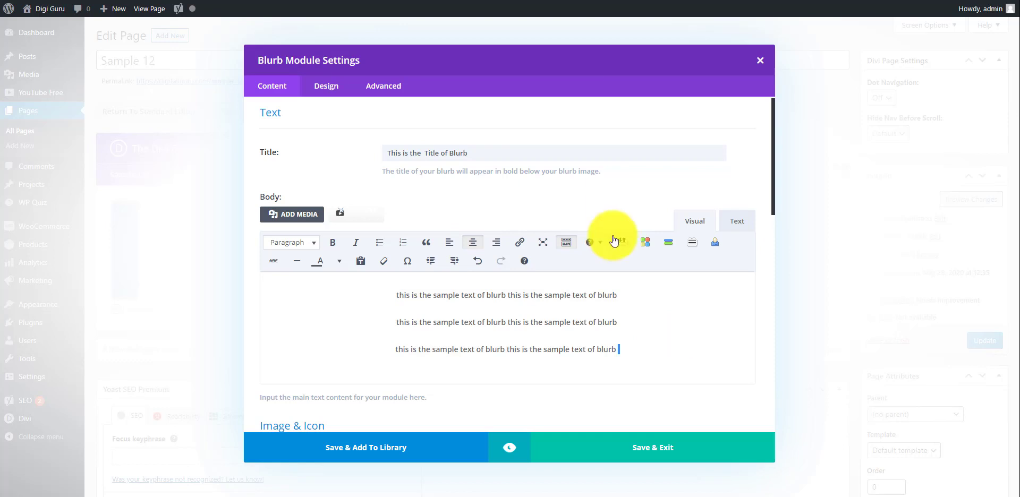
Step: Enable the icon option for the blurb and choose the solid folder-upload icon from the icon set
scroll(652, 201, down, 5)
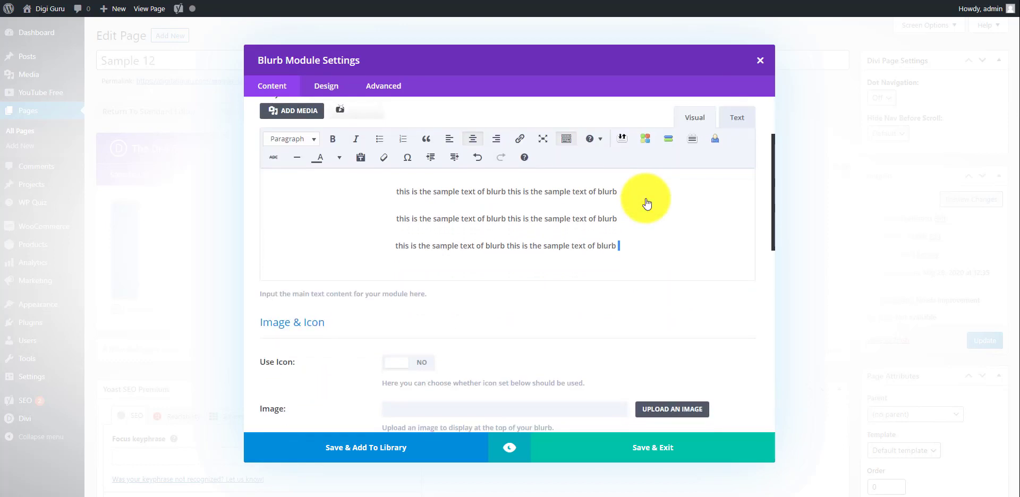
scroll(647, 204, down, 4)
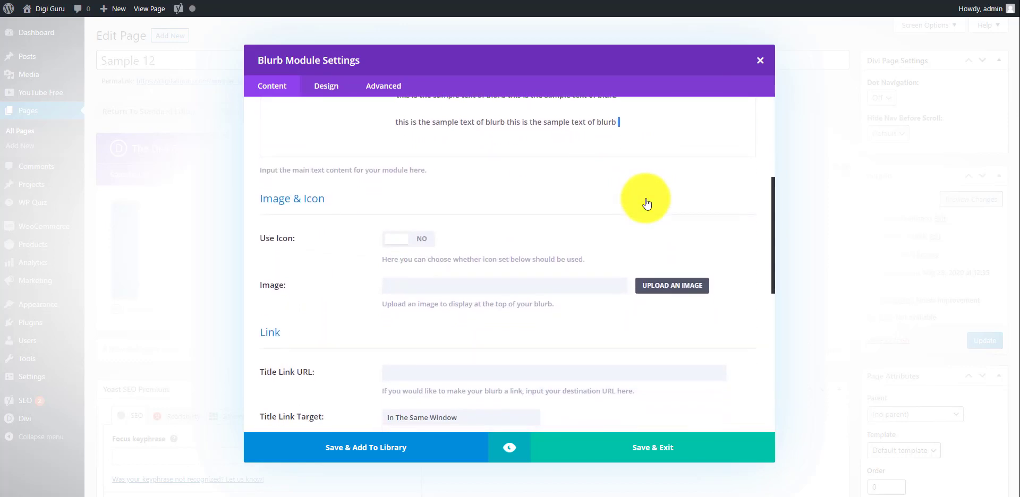
scroll(648, 204, down, 1)
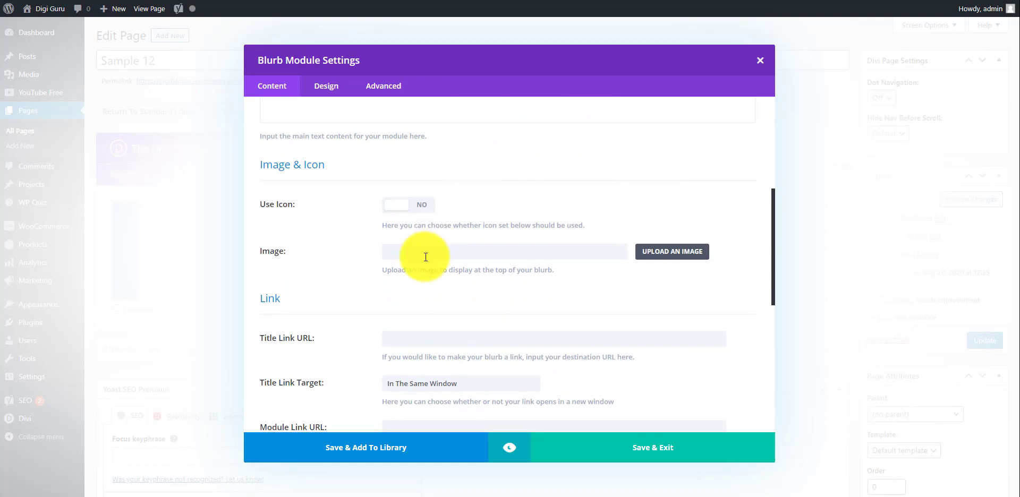
click(424, 205)
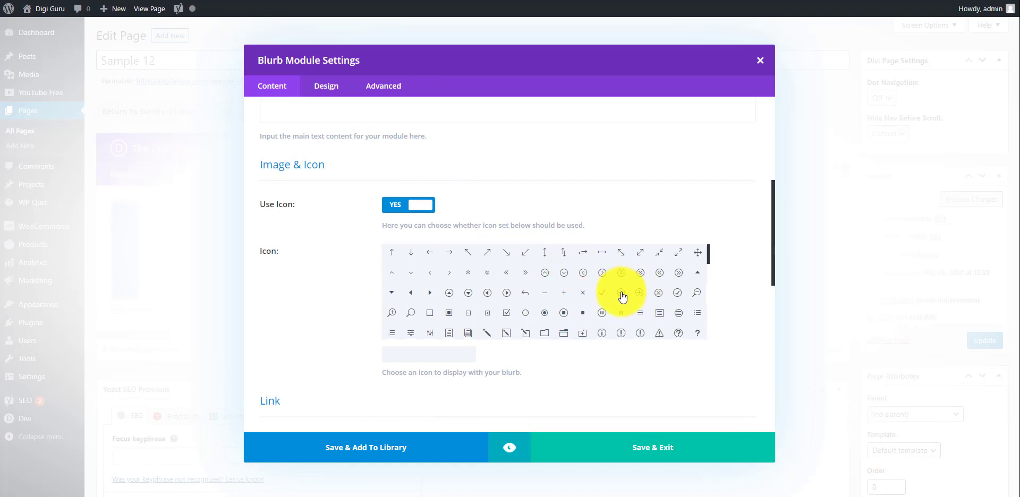
scroll(623, 297, down, 5)
scroll(623, 297, down, 4)
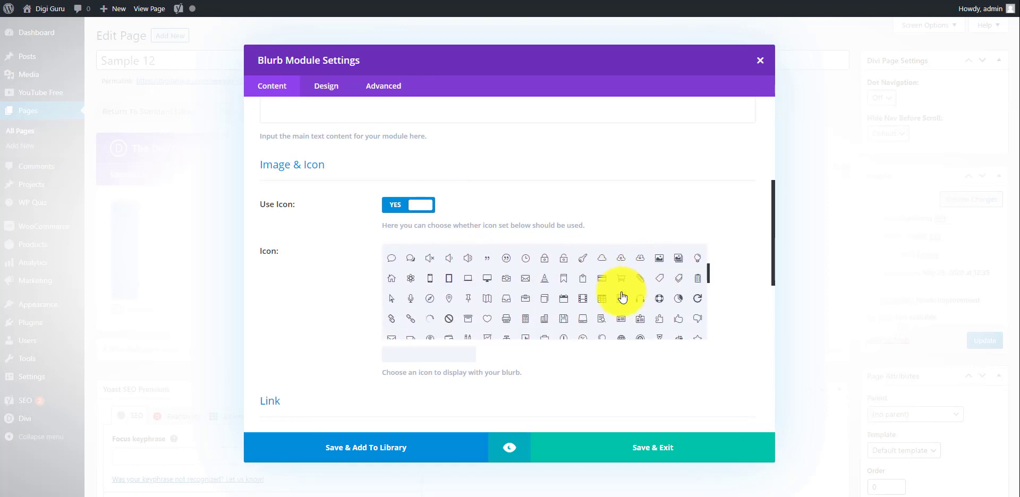
scroll(623, 298, down, 4)
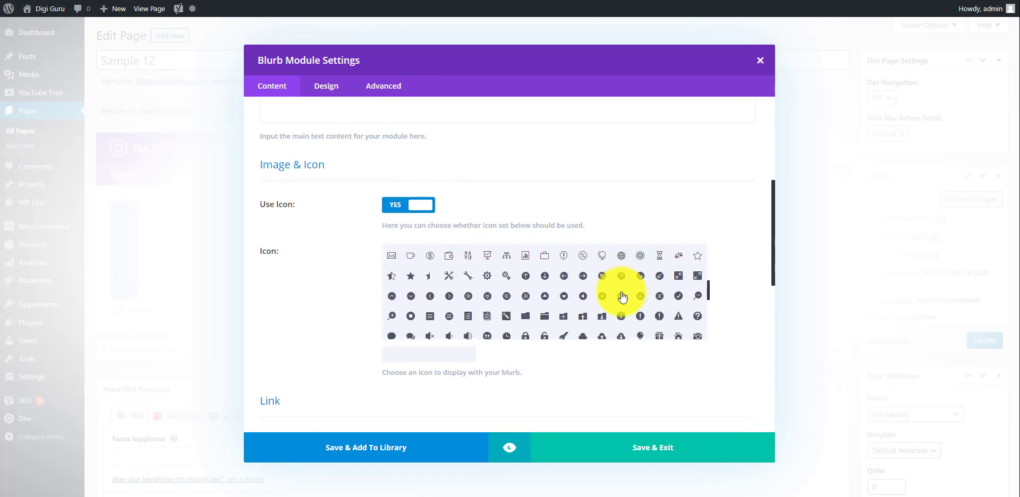
scroll(623, 296, down, 3)
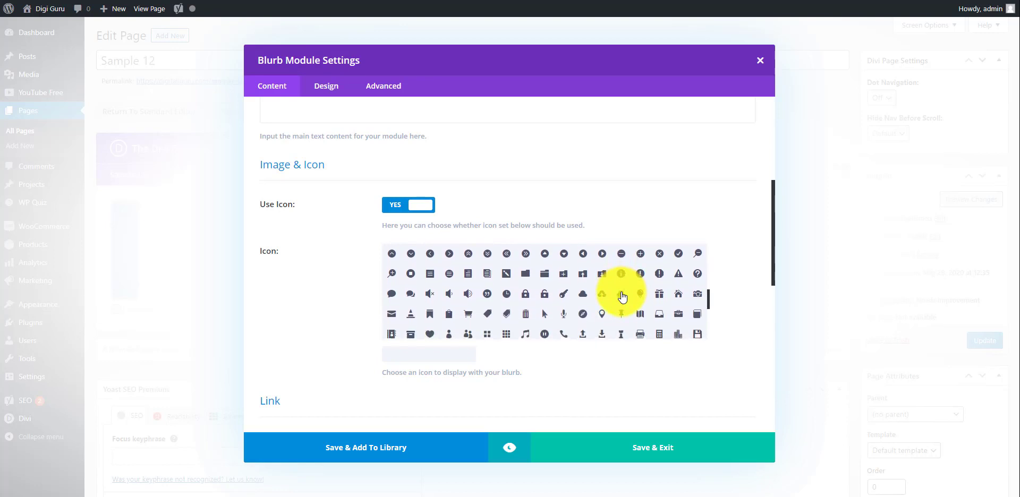
scroll(623, 296, down, 5)
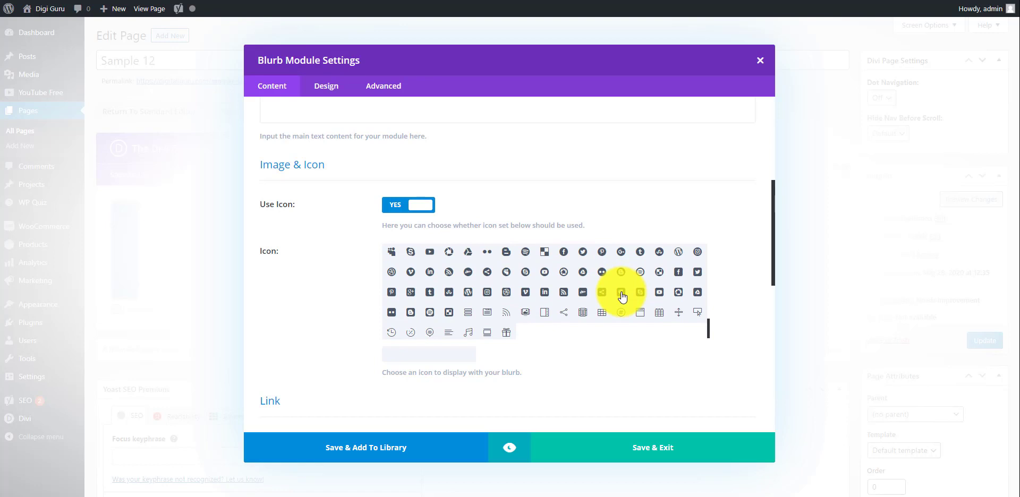
scroll(623, 296, down, 1)
scroll(623, 296, up, 2)
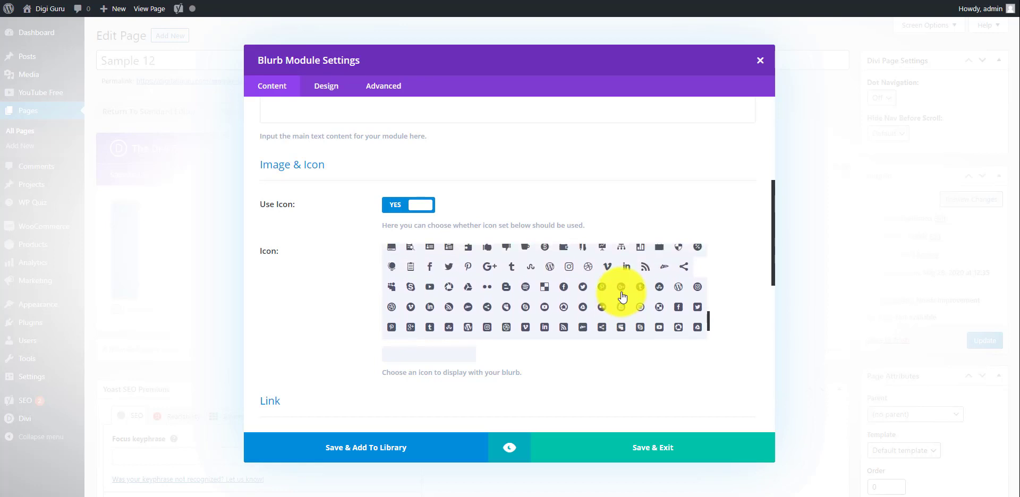
scroll(530, 294, up, 4)
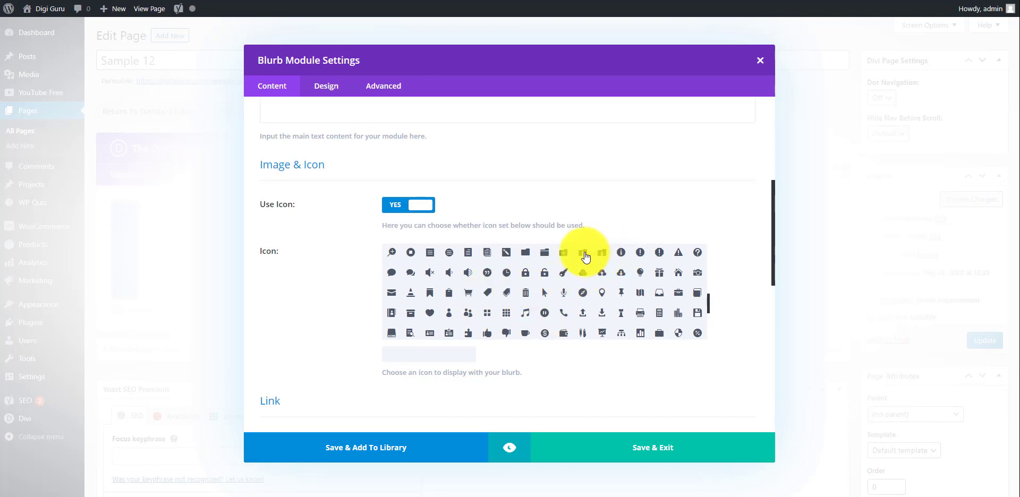
click(584, 254)
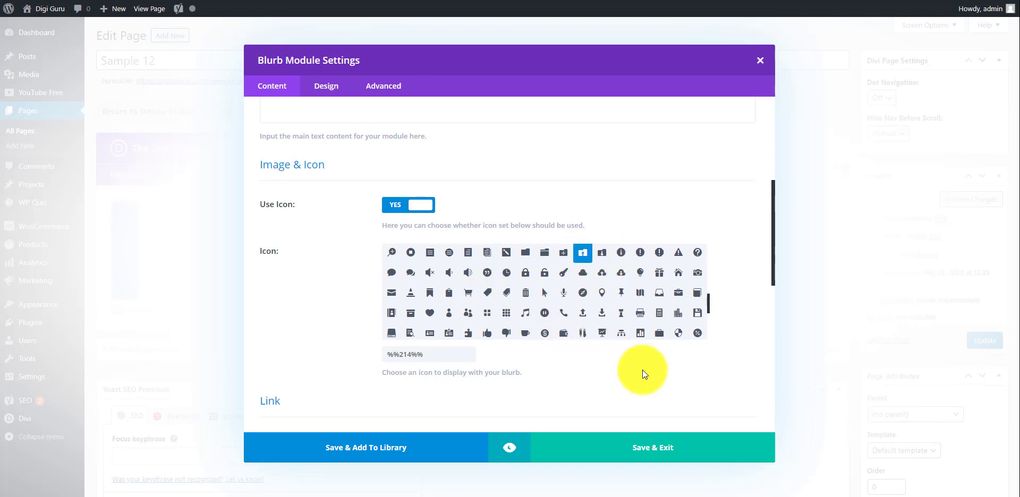
Step: Link the blurb title to amazon.in and set its link target to In The New Tab
scroll(642, 372, down, 3)
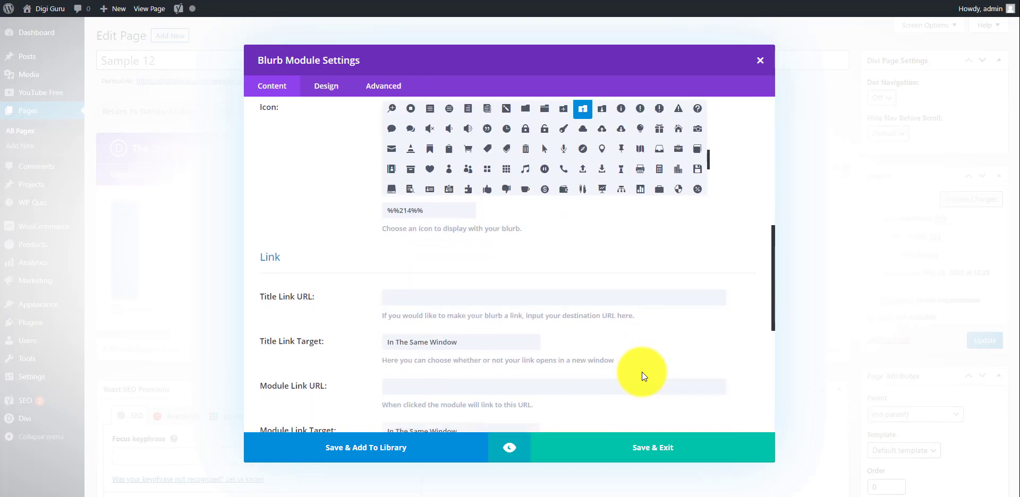
click(415, 298)
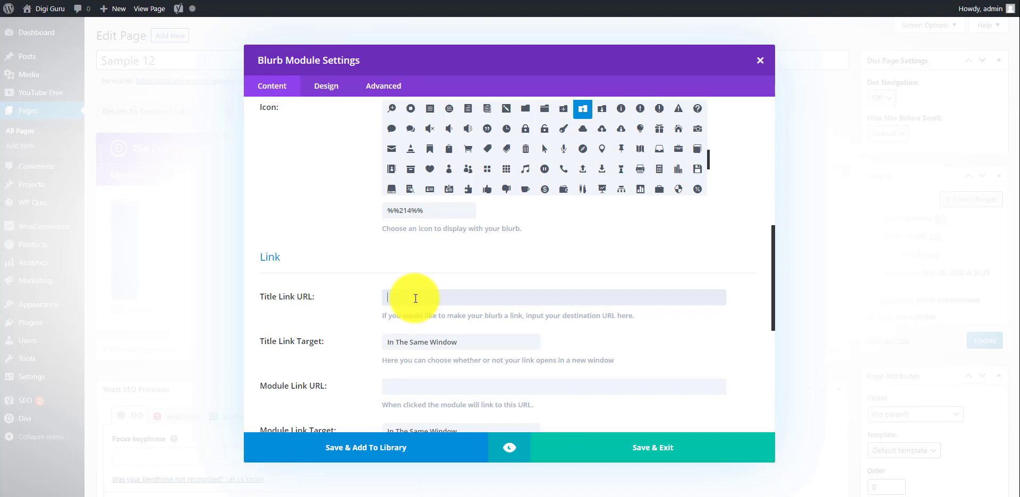
text(mazon.in)
scroll(489, 273, down, 1)
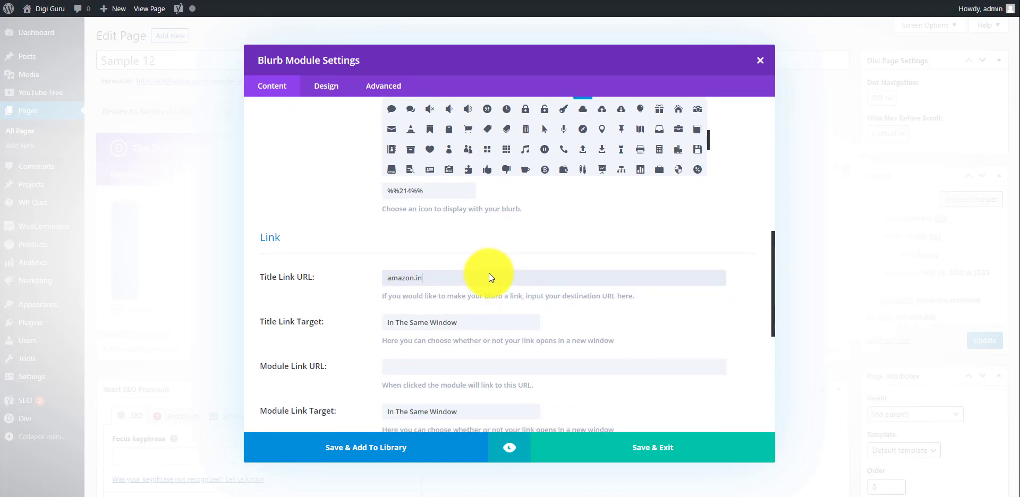
scroll(489, 273, down, 1)
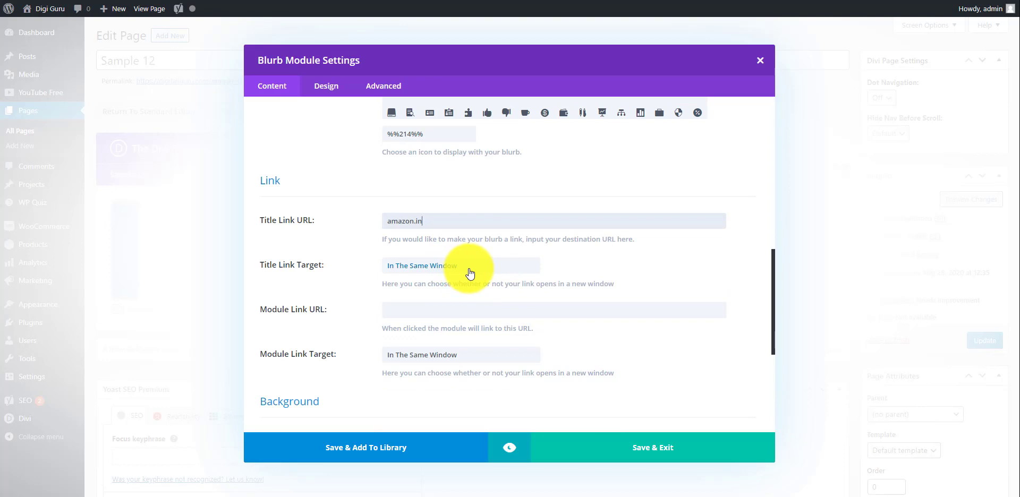
click(469, 274)
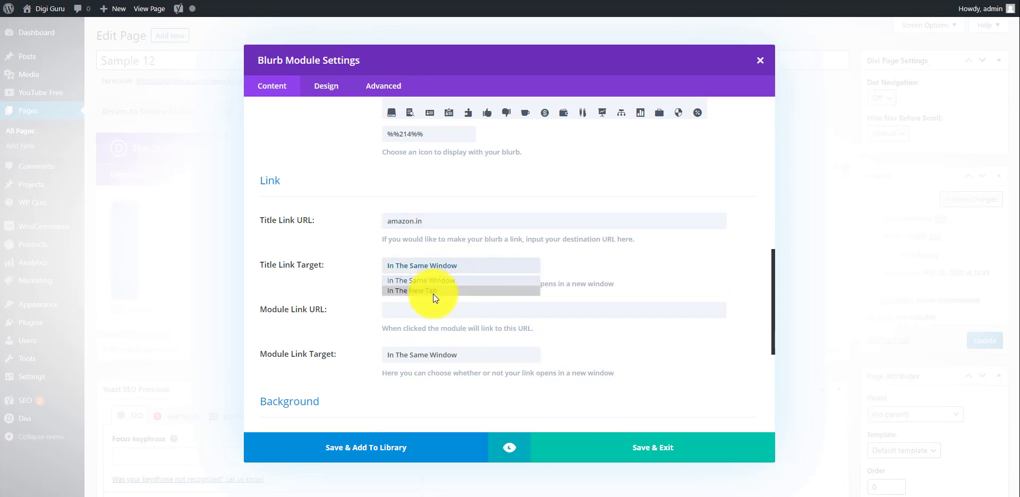
click(433, 294)
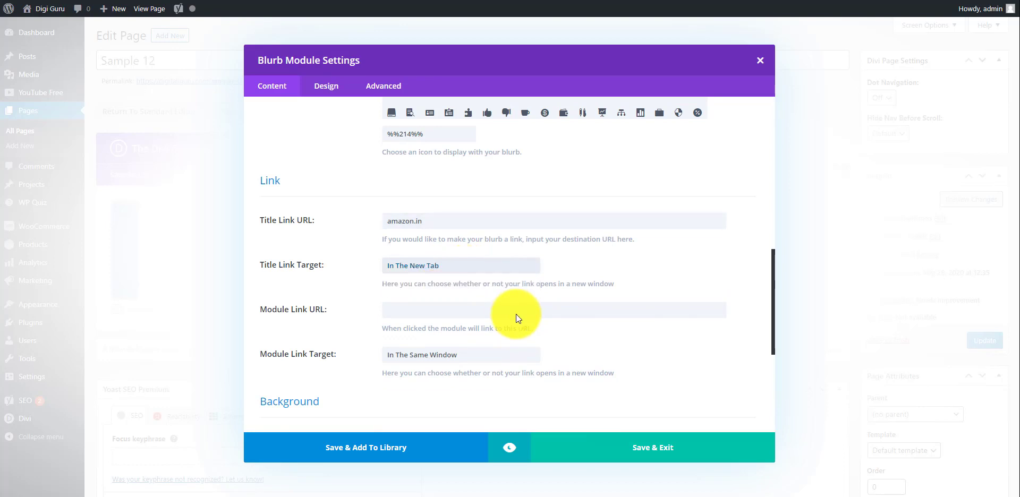
Step: Set the blurb's background to a solid lime green colour
scroll(516, 318, down, 1)
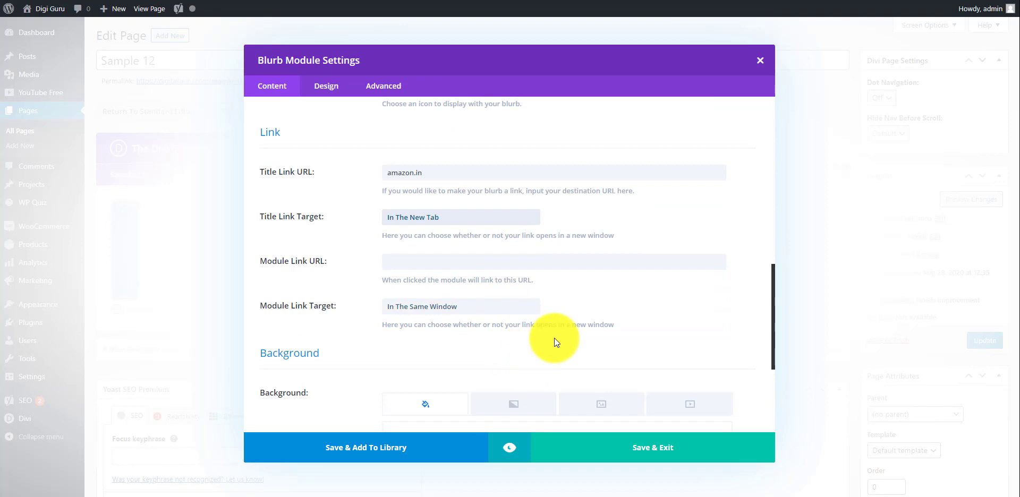
scroll(554, 338, down, 4)
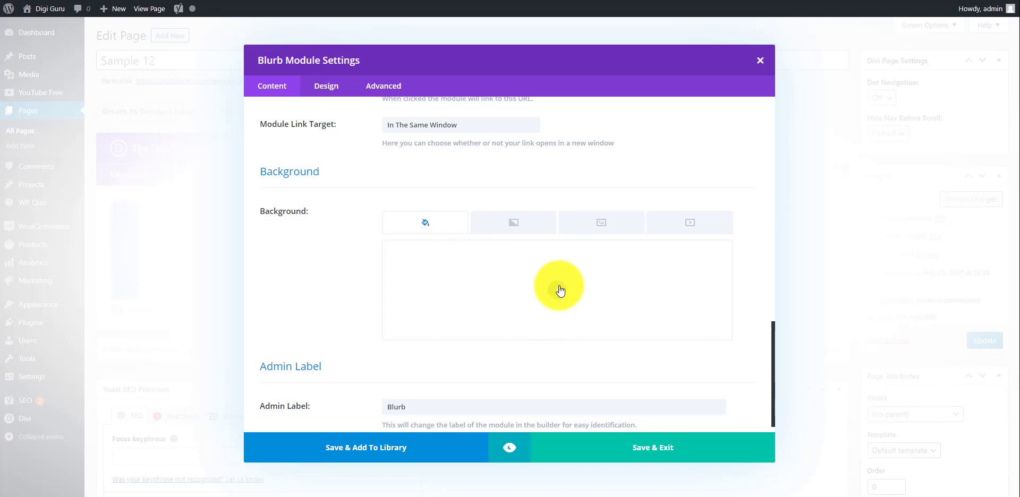
click(558, 290)
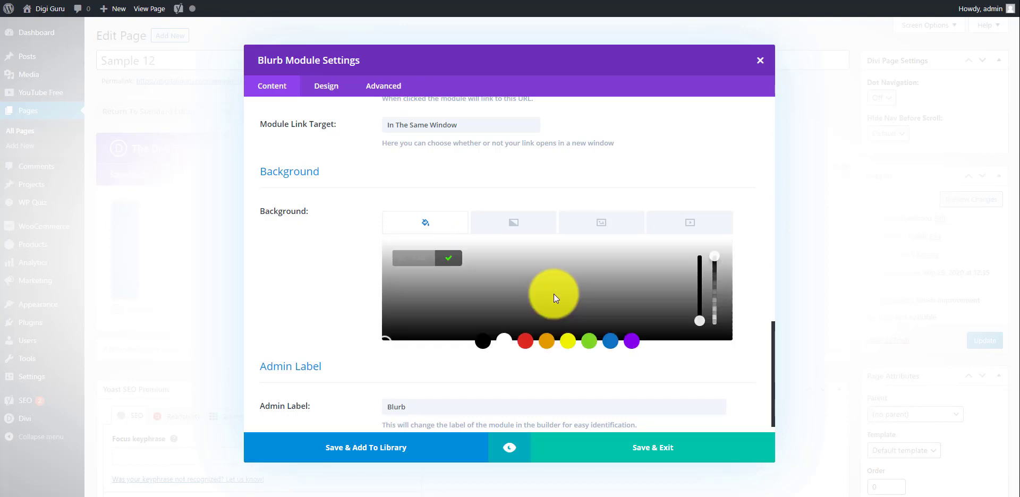
click(587, 340)
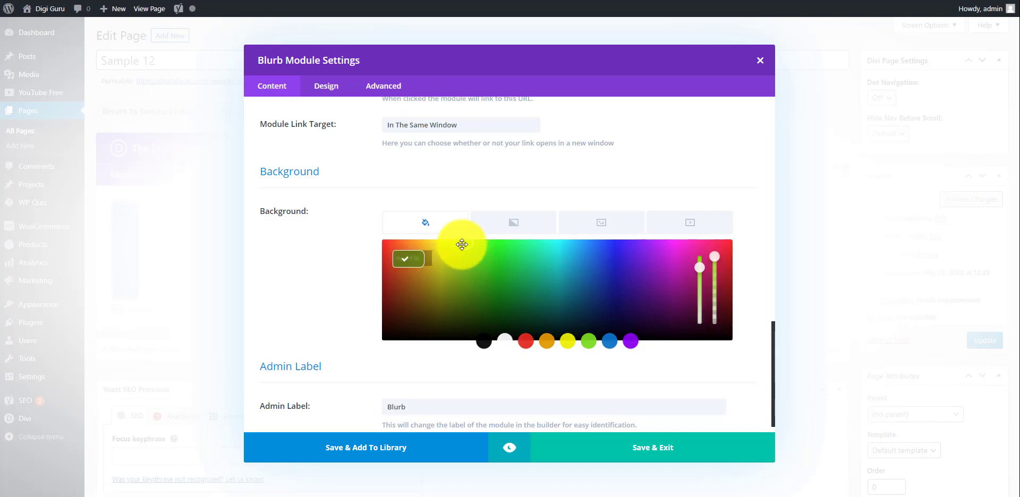
click(671, 365)
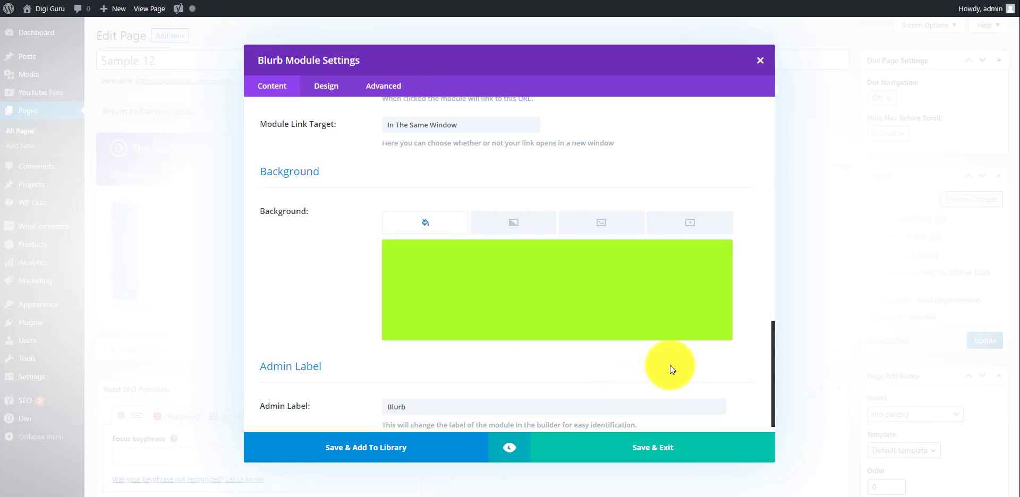
scroll(682, 361, down, 1)
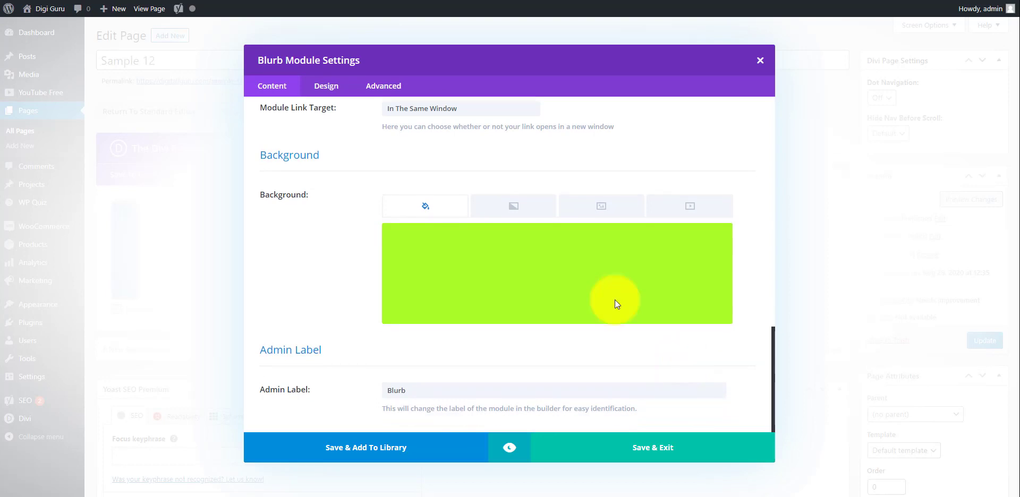
Step: Change the blurb's icon colour to black (#000000)
click(327, 88)
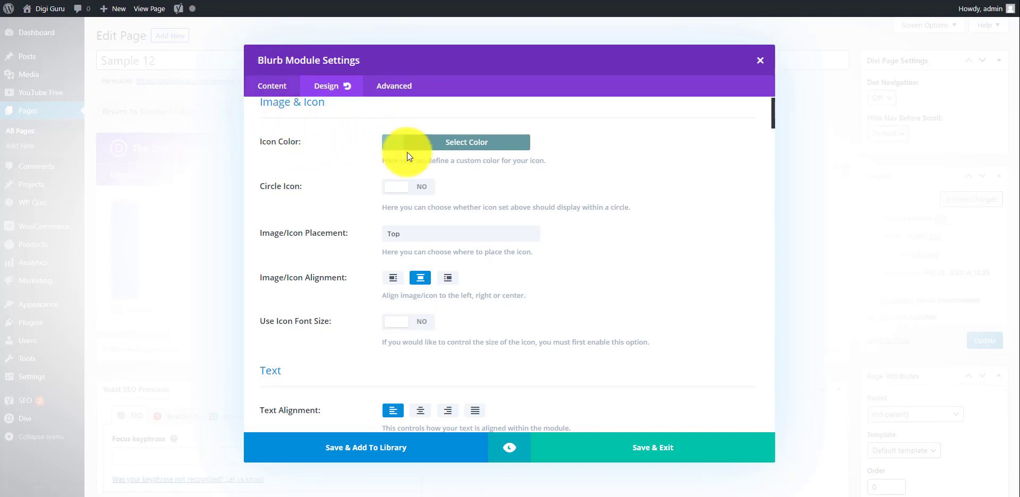
click(491, 151)
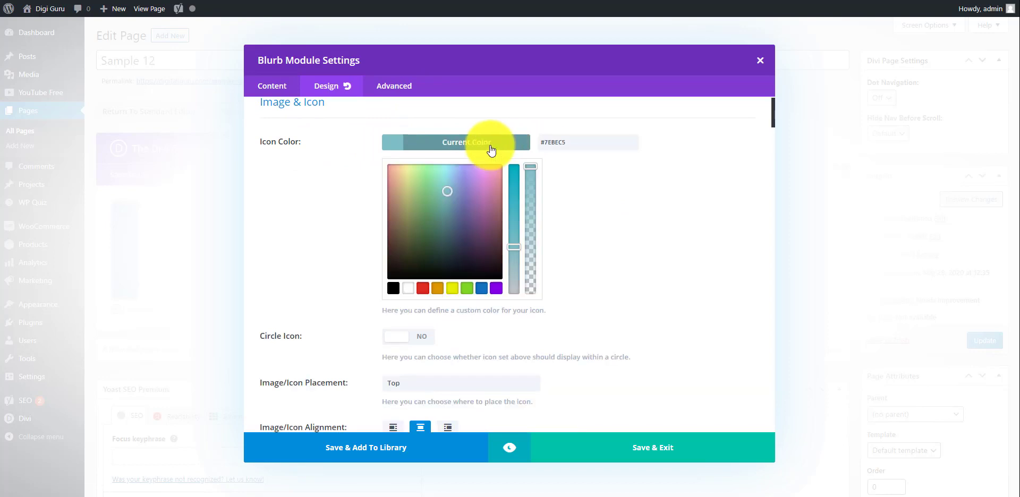
click(391, 290)
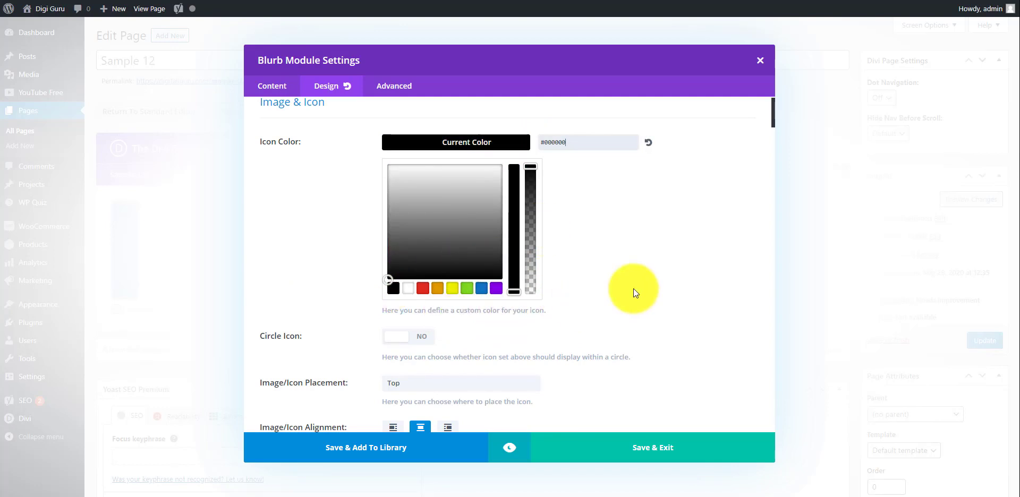
click(695, 260)
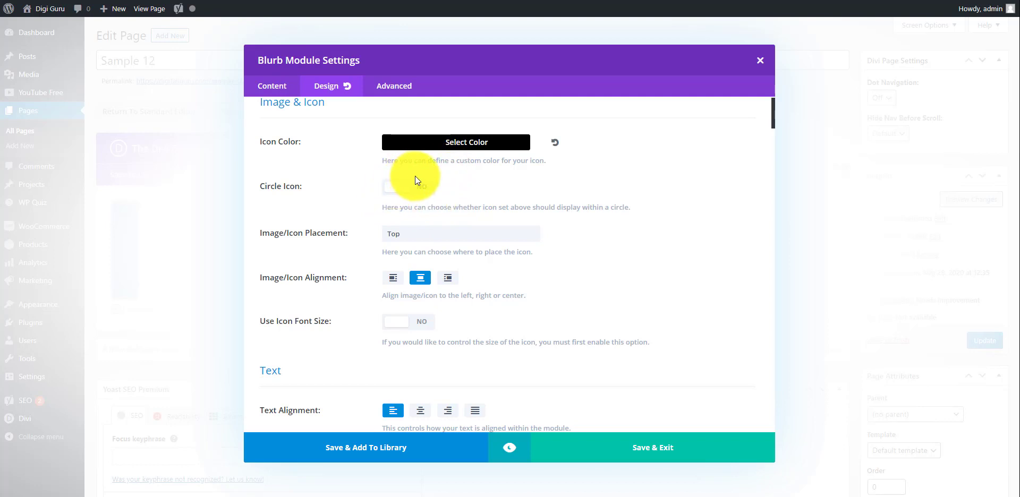
Step: Enable the custom icon font size at 96px and center-align the blurb's text
scroll(593, 204, down, 3)
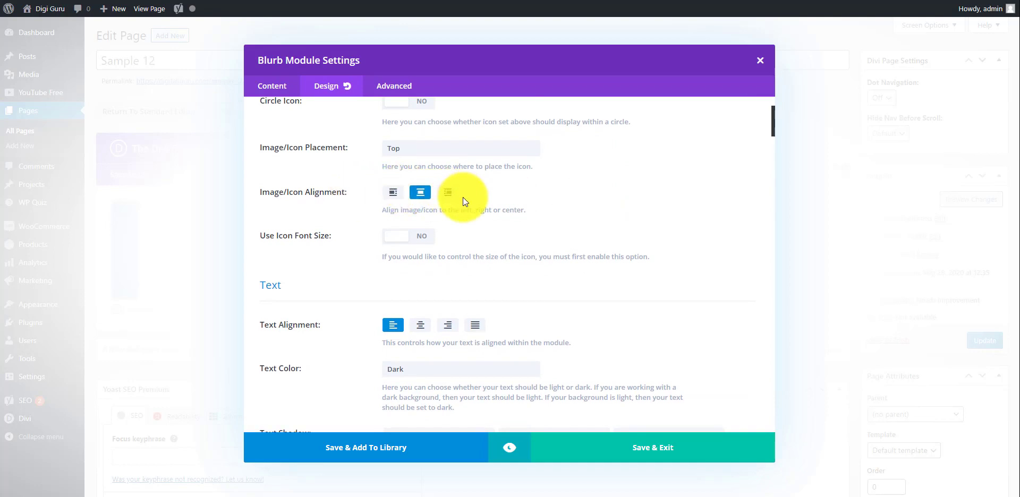
scroll(496, 196, down, 1)
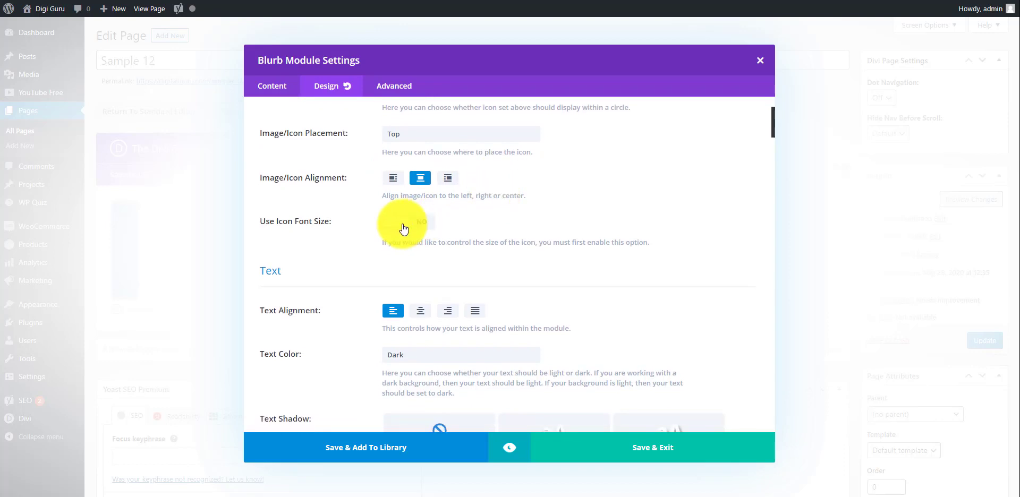
click(421, 223)
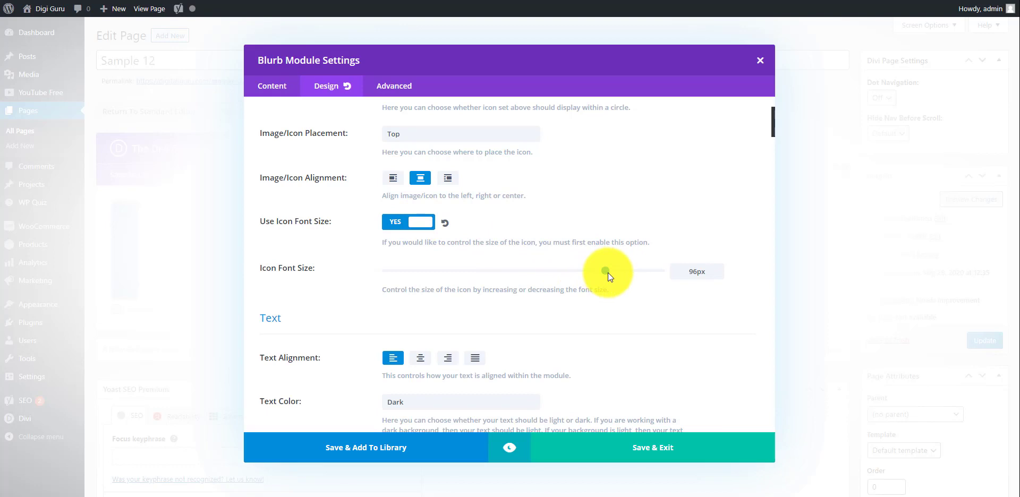
mouse_move(608, 273)
mouse_down()
mouse_move(622, 272)
mouse_move(614, 271)
mouse_up()
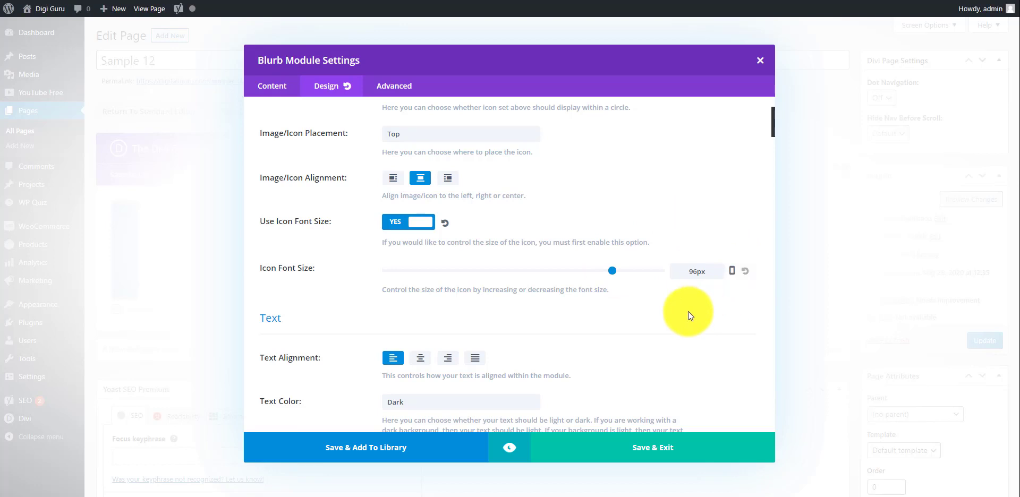
scroll(687, 312, down, 2)
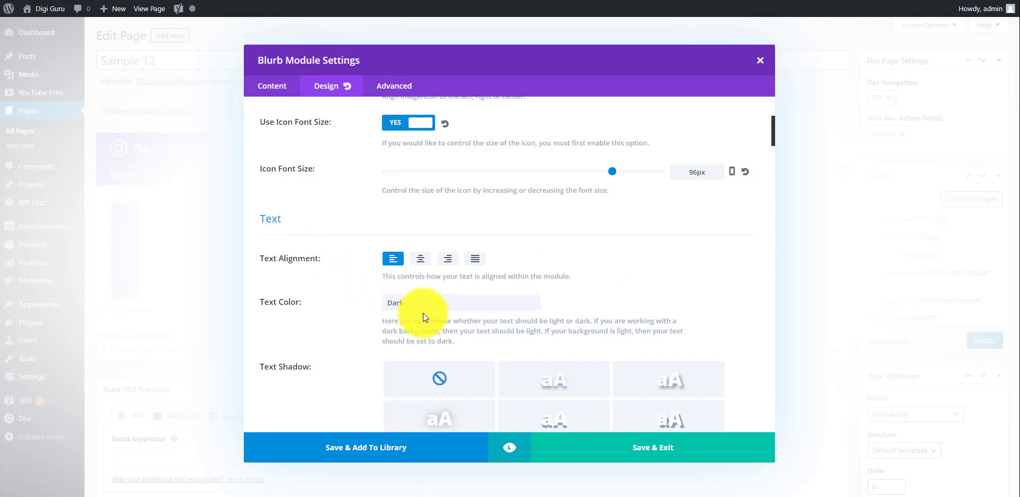
click(420, 260)
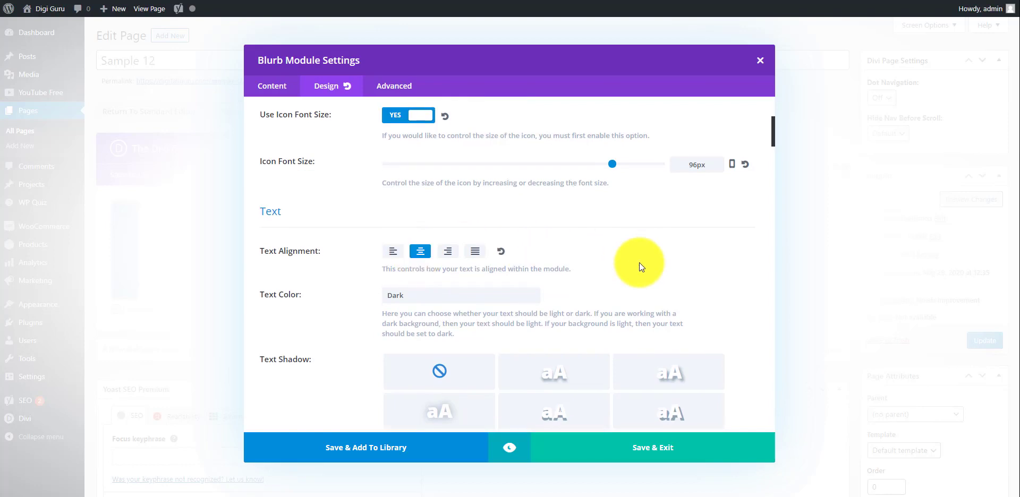
Step: Review the blurb's design options for text colour, text shadow, title text and body text
scroll(640, 262, down, 2)
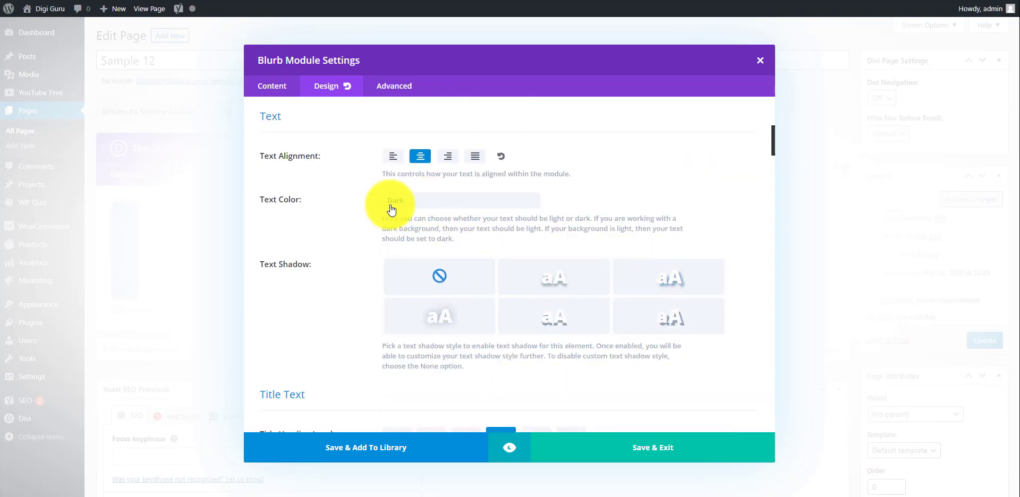
scroll(393, 217, down, 1)
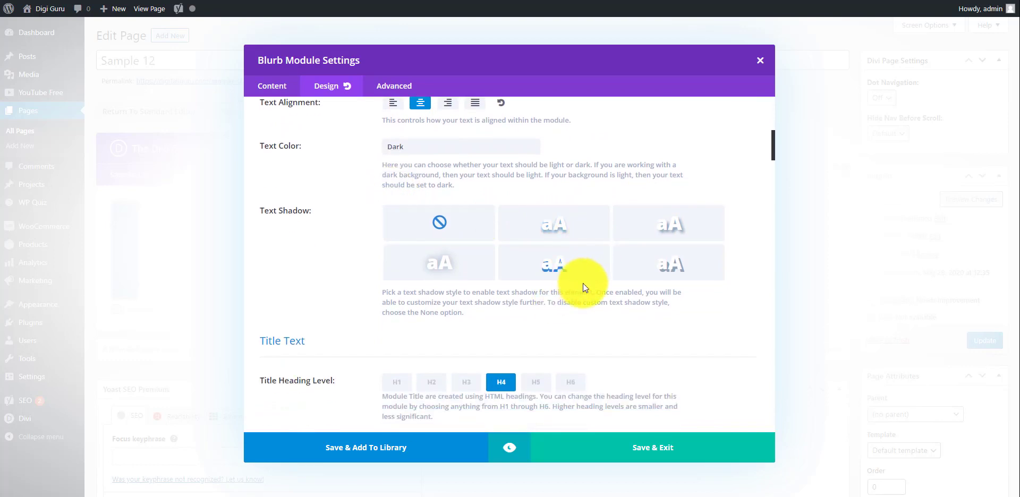
scroll(583, 283, down, 3)
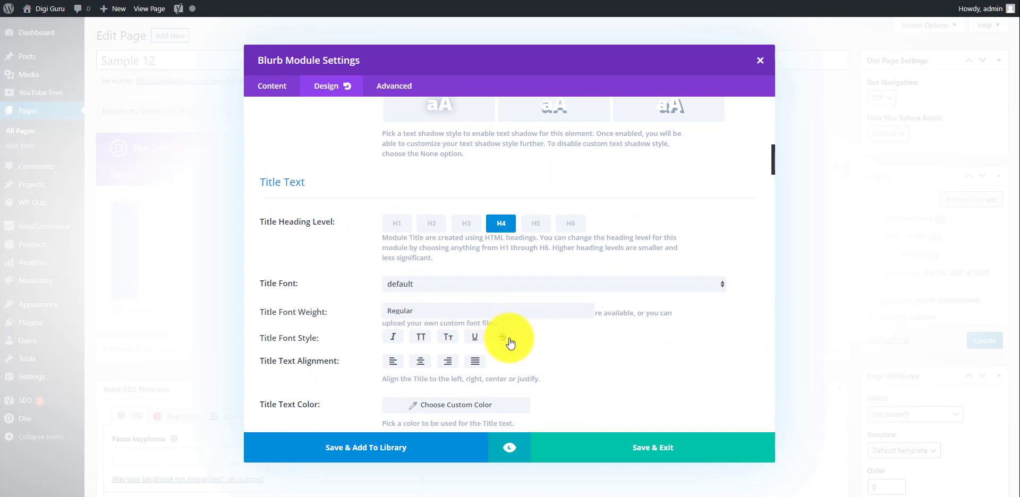
scroll(510, 343, down, 2)
scroll(511, 343, down, 1)
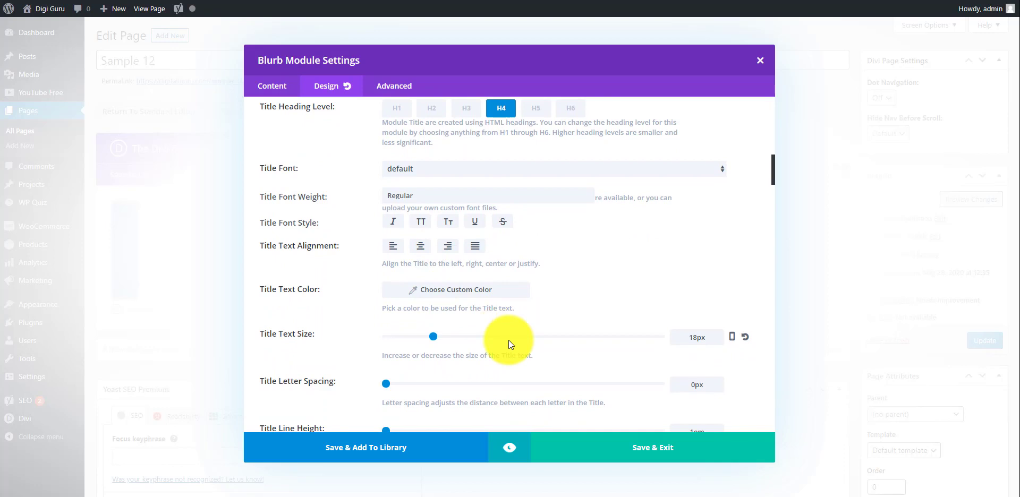
scroll(508, 340, down, 5)
scroll(509, 340, down, 3)
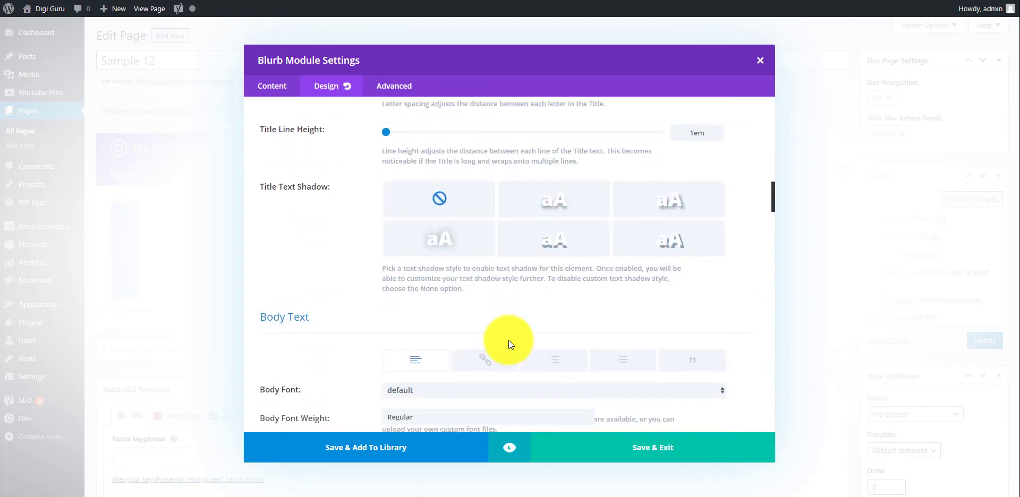
Step: Preview the finished blurb and save its module settings
click(509, 450)
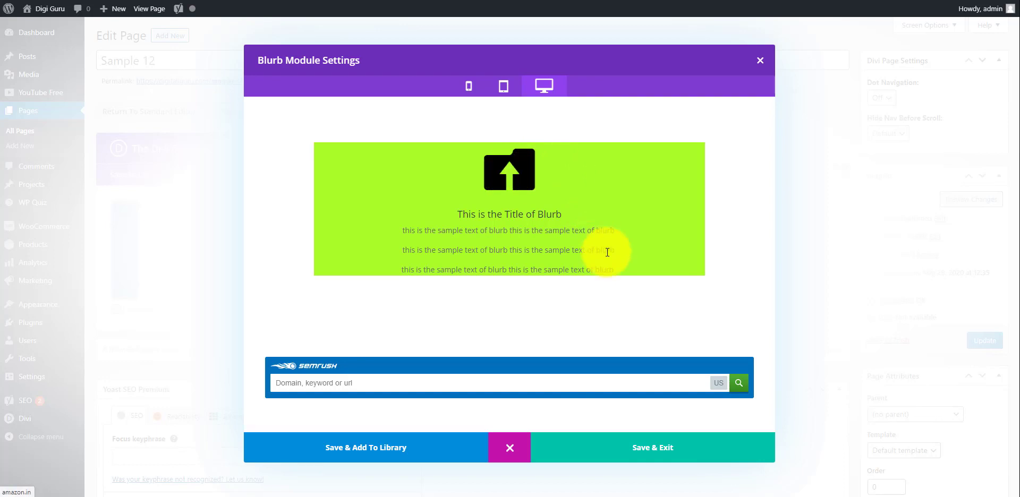
click(522, 450)
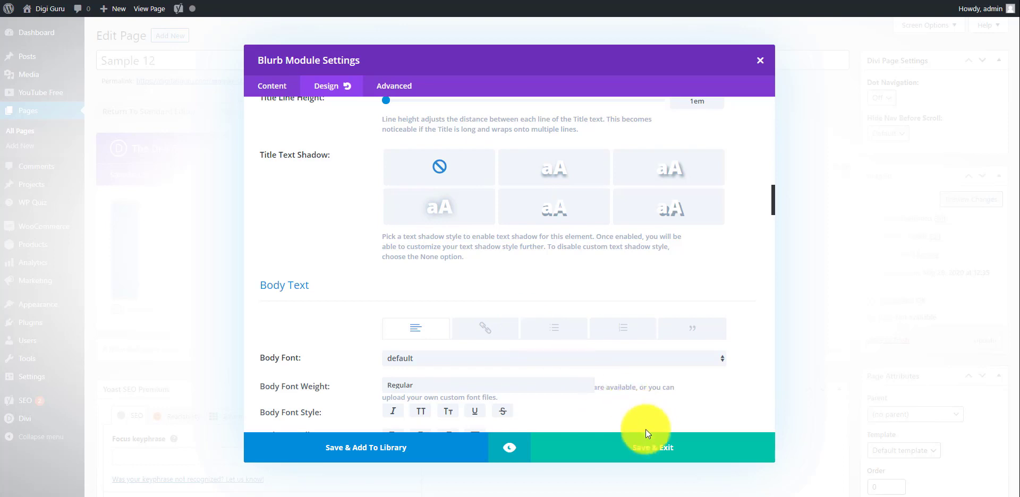
click(634, 451)
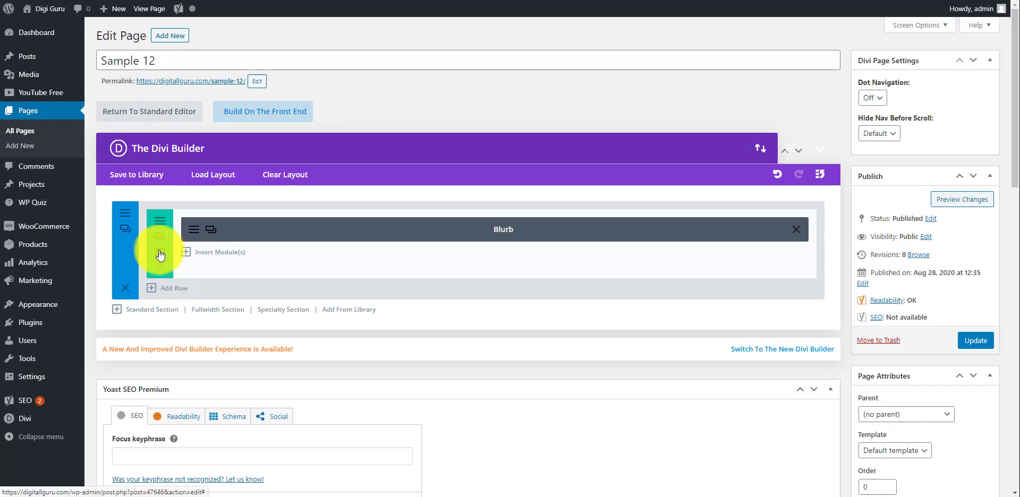
Step: Change the row's column layout to three equal one-third columns
click(160, 254)
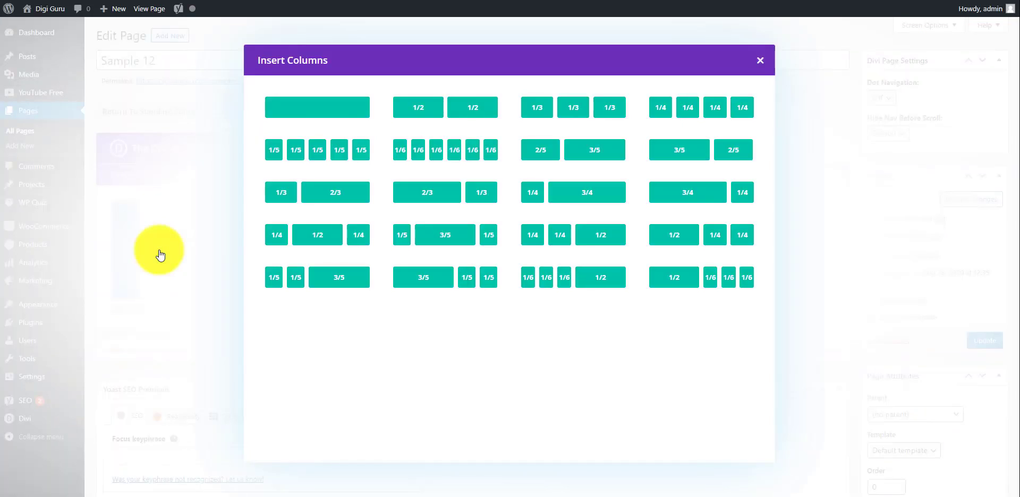
click(585, 109)
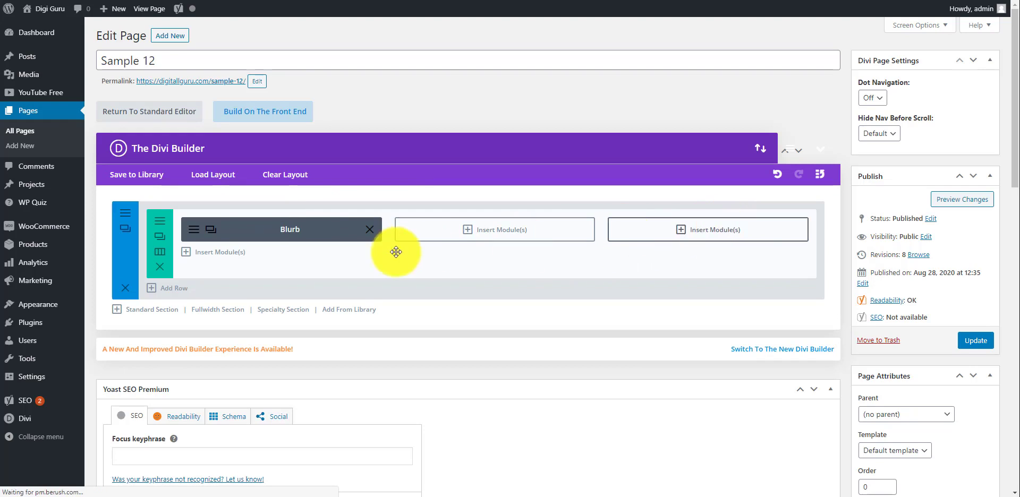
Step: Place duplicates of the blurb in the second and third columns and preview the page changes
click(211, 233)
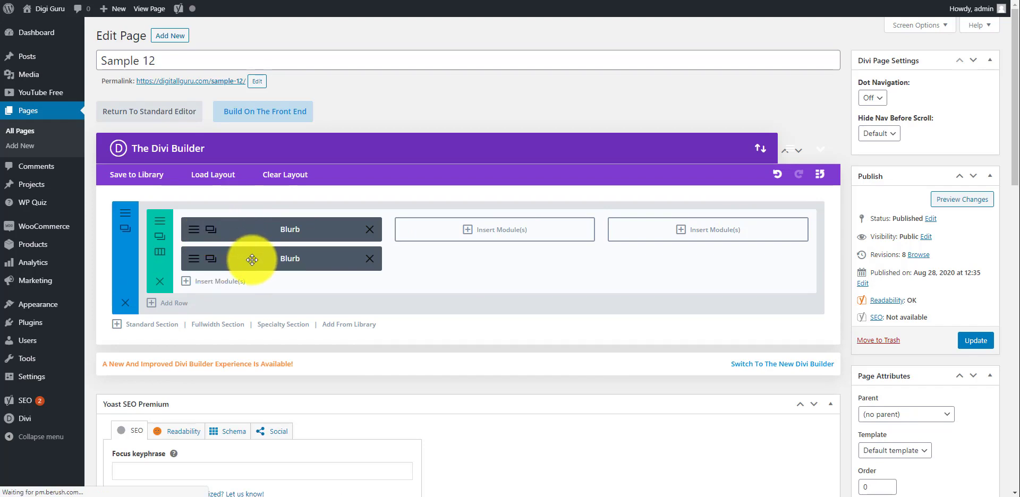
drag(482, 225, 487, 225)
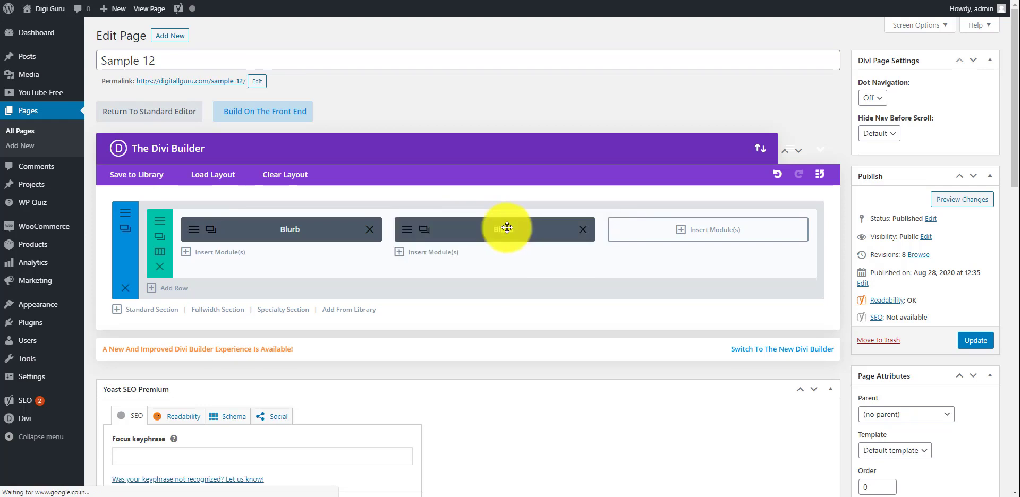
click(423, 229)
mouse_move(473, 257)
mouse_down()
mouse_move(733, 210)
mouse_move(769, 219)
mouse_move(691, 228)
mouse_up()
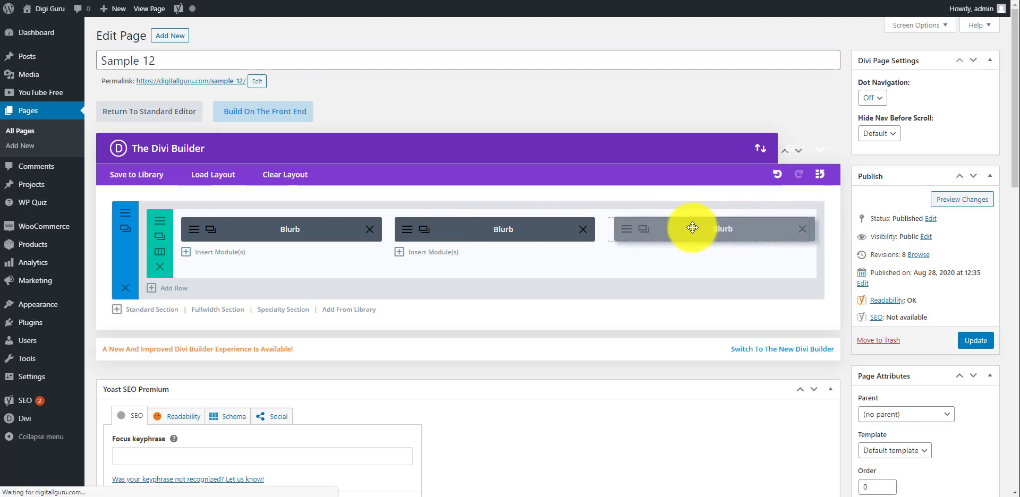
click(946, 205)
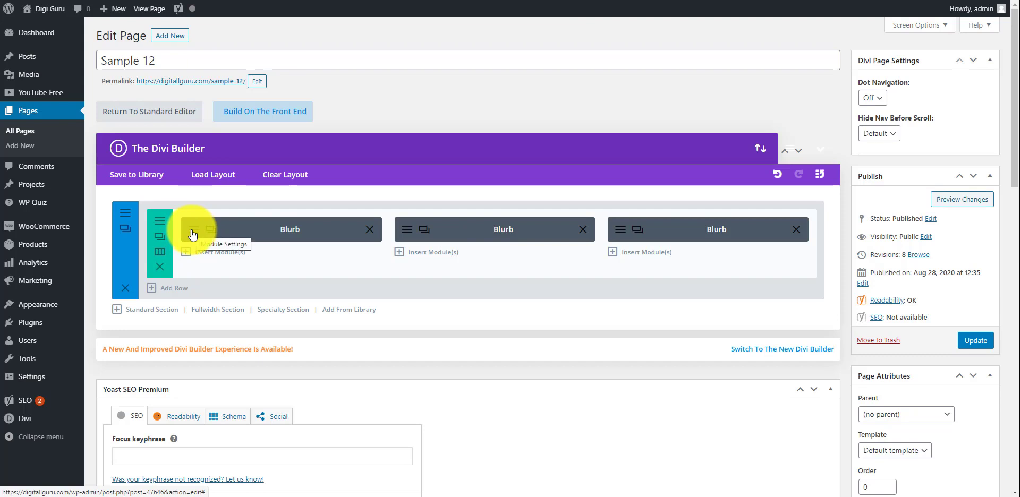
Step: Remove the background colour from the blurb in the first column
click(193, 233)
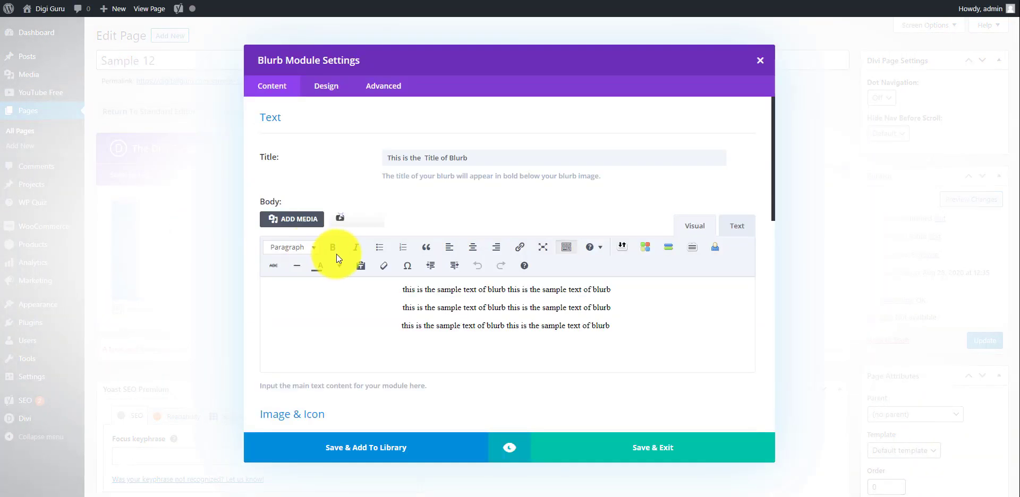
scroll(492, 282, down, 5)
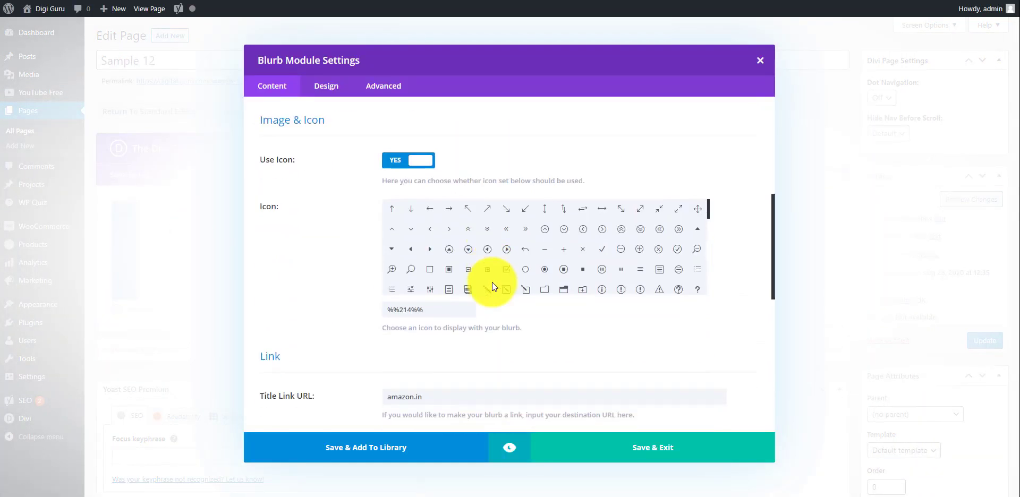
scroll(492, 282, down, 6)
scroll(538, 314, down, 4)
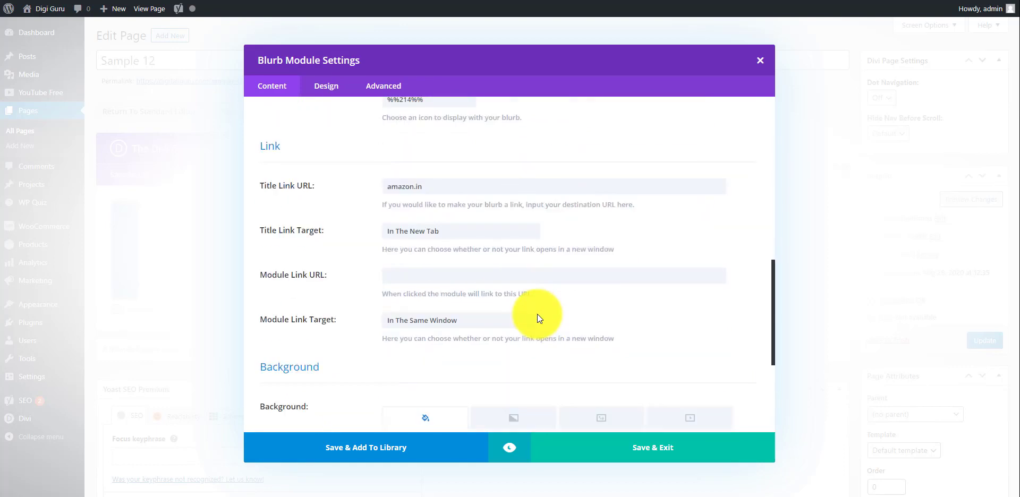
scroll(538, 314, down, 4)
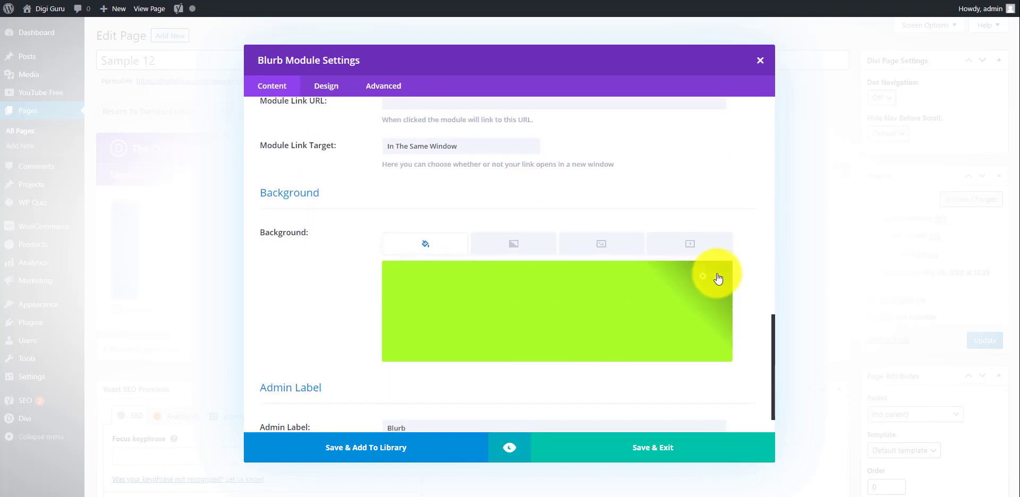
click(718, 278)
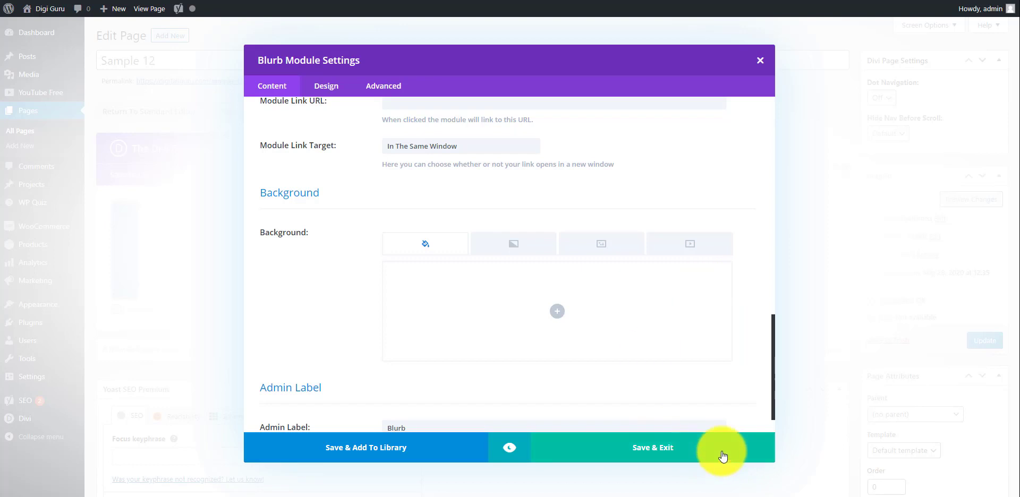
Step: Save the first blurb's settings, and remove the background colour from the blurb in the second column
click(693, 449)
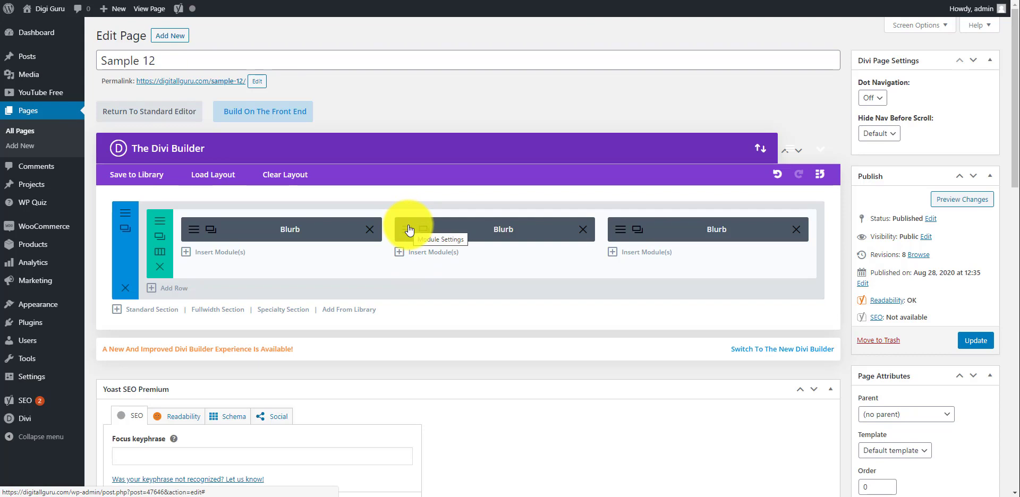
click(409, 230)
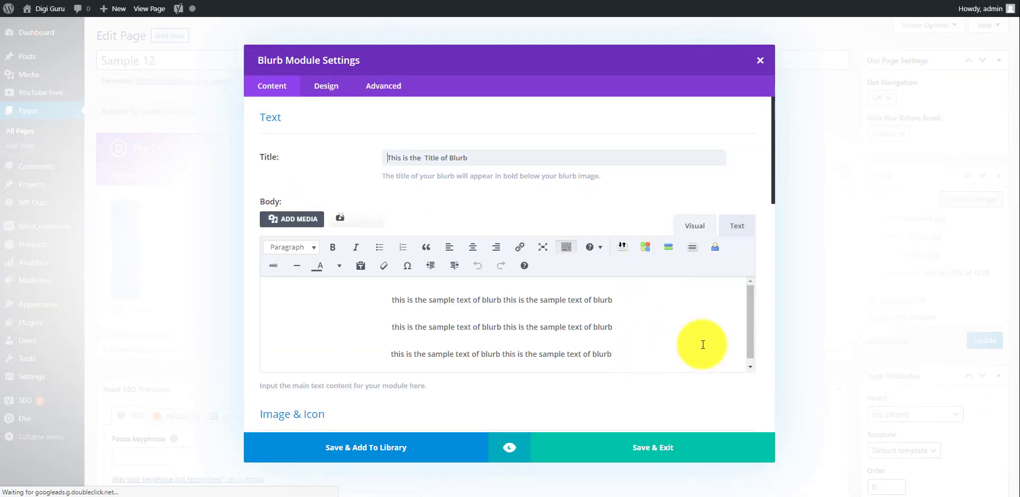
scroll(761, 335, down, 10)
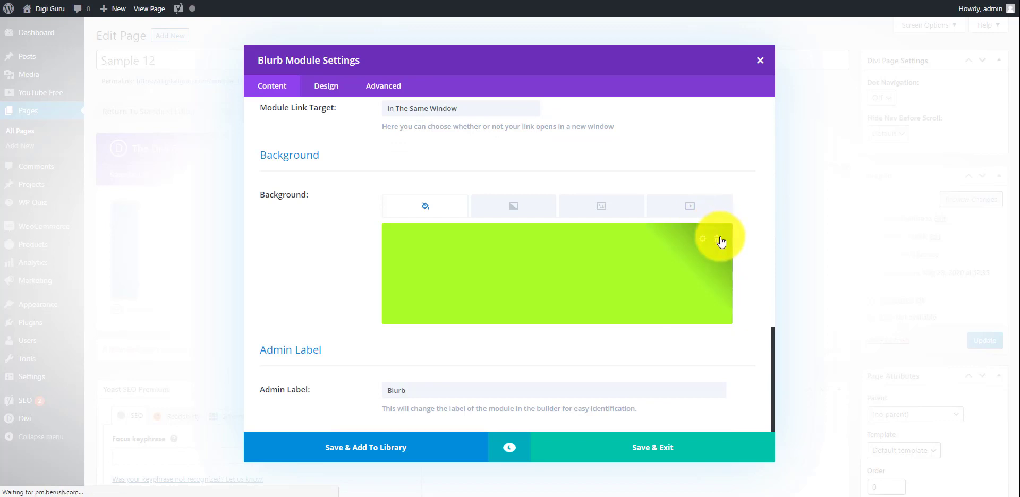
click(720, 241)
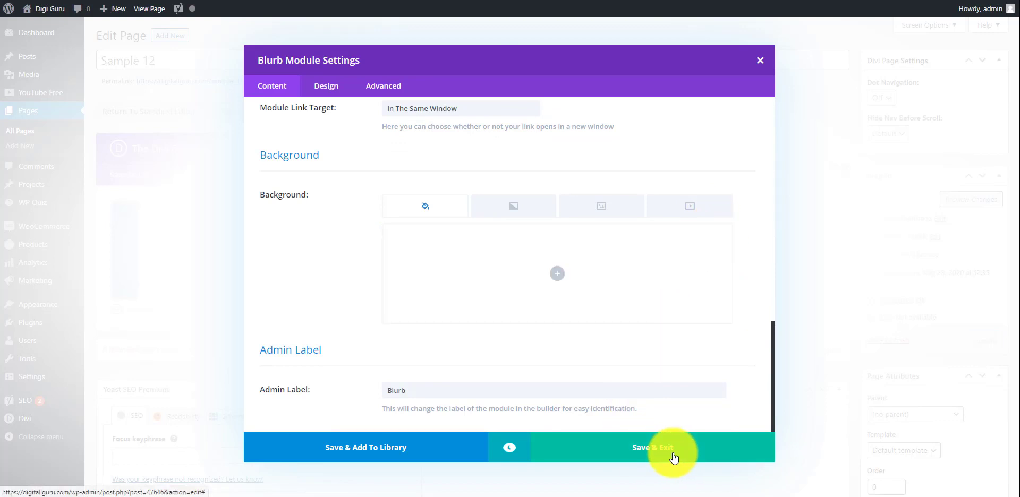
click(673, 457)
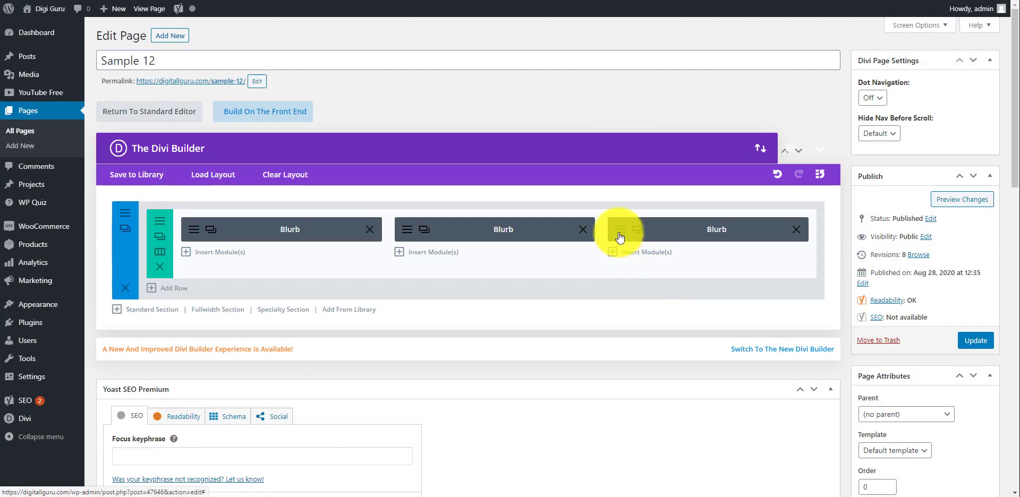
Step: Remove the background colour from the blurb in the third column and save its settings
click(781, 266)
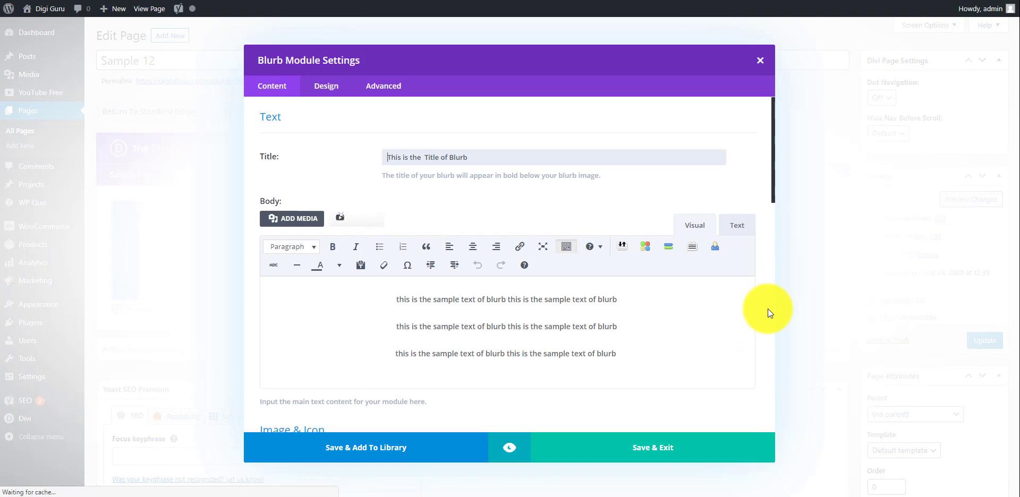
scroll(767, 309, down, 15)
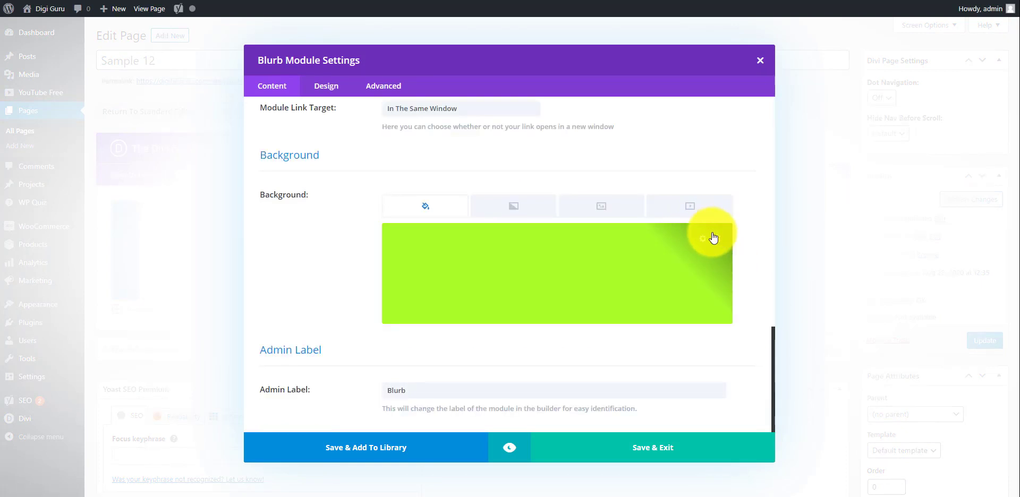
click(713, 239)
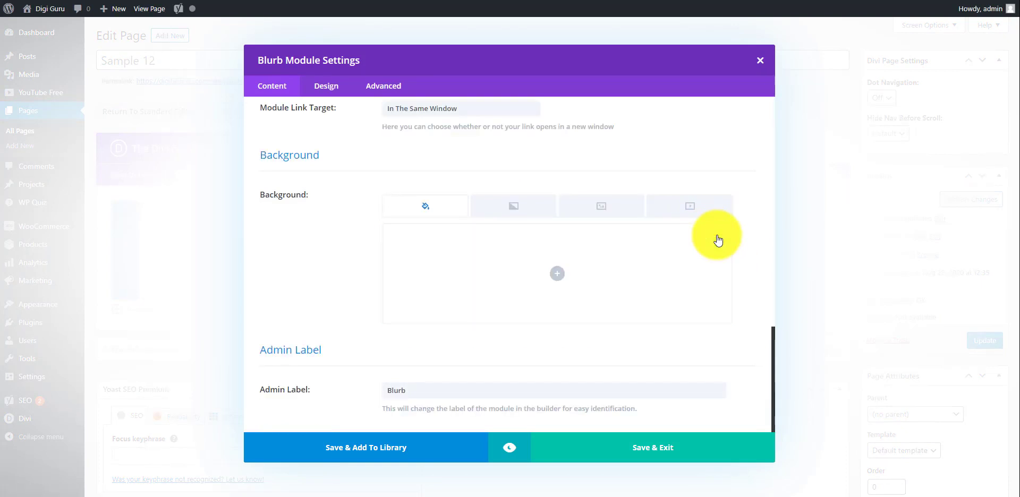
click(664, 458)
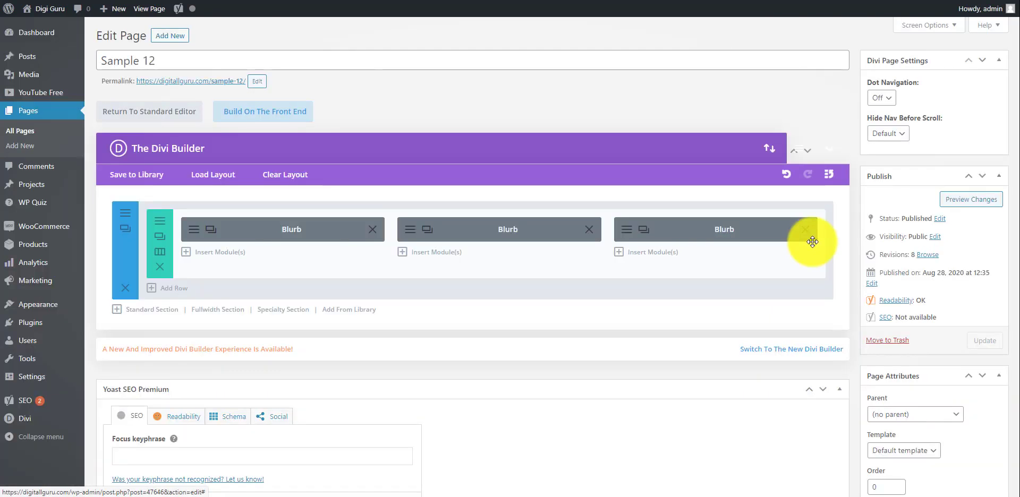
Step: Preview the page with the blurb backgrounds removed, reload it, and close the preview
click(955, 200)
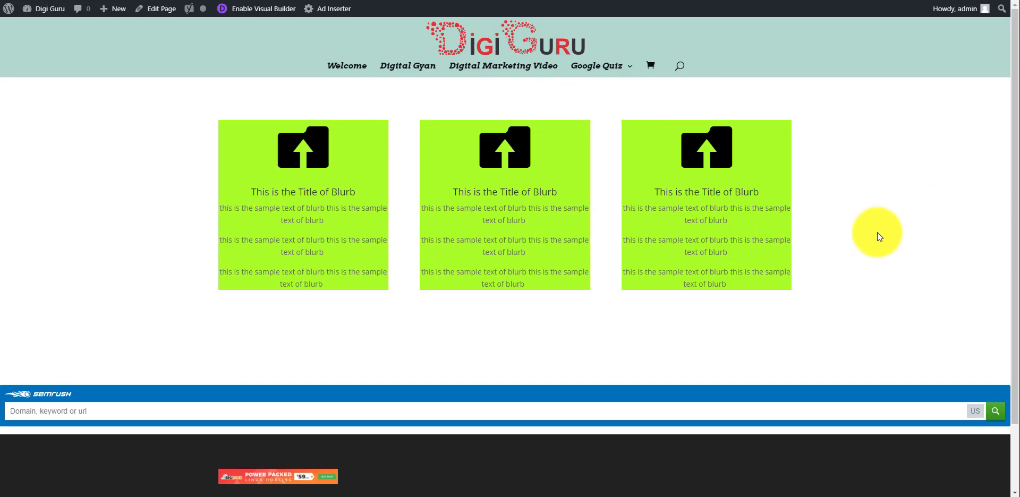
key(F5)
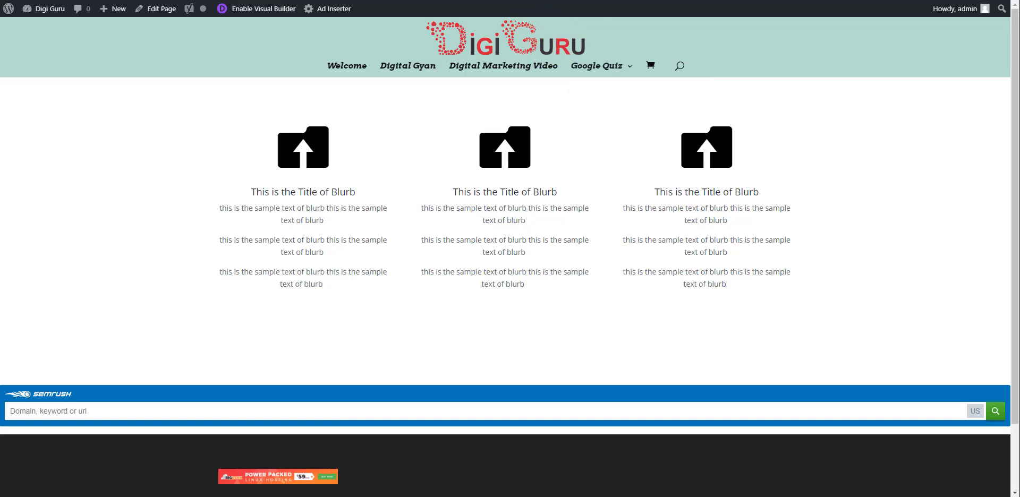
key(ctrl+w)
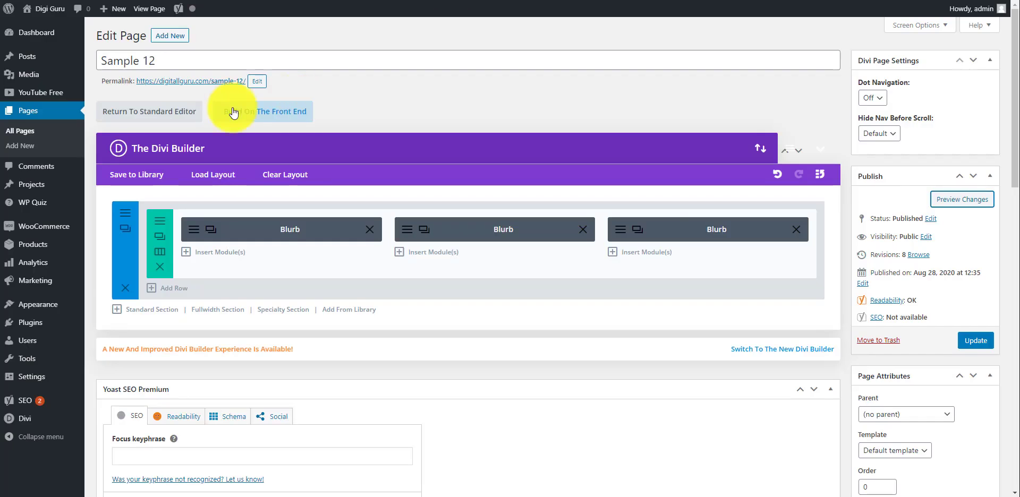
Step: Set the section's background to a light cyan at 0.59 opacity, save it, and preview the page
click(124, 216)
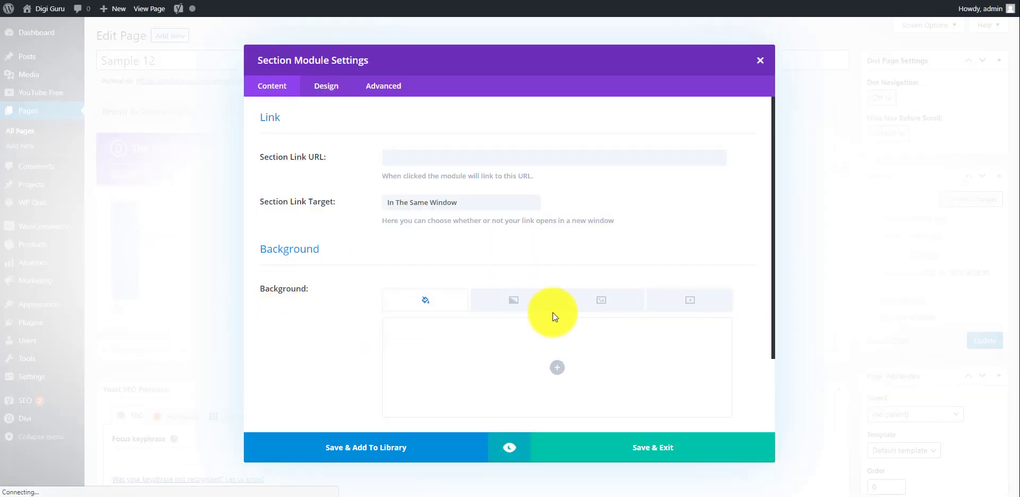
click(563, 372)
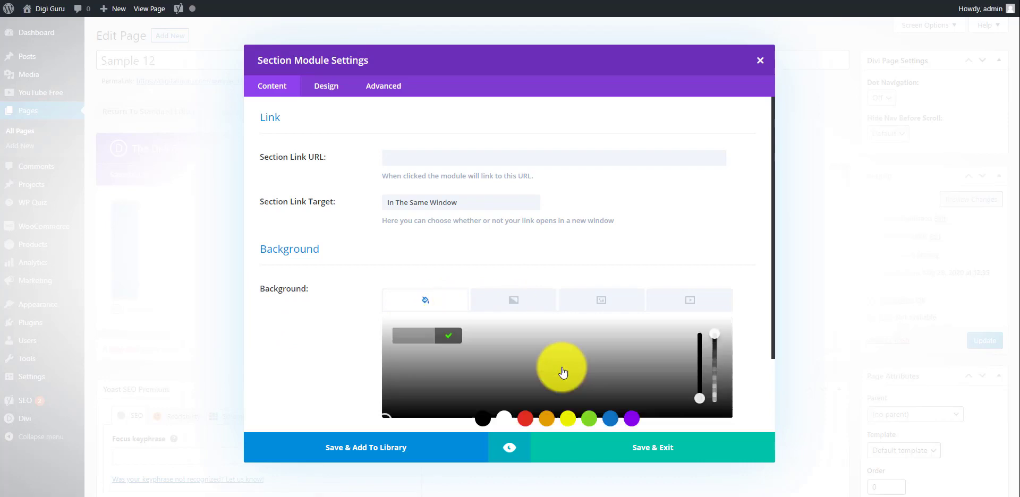
click(611, 419)
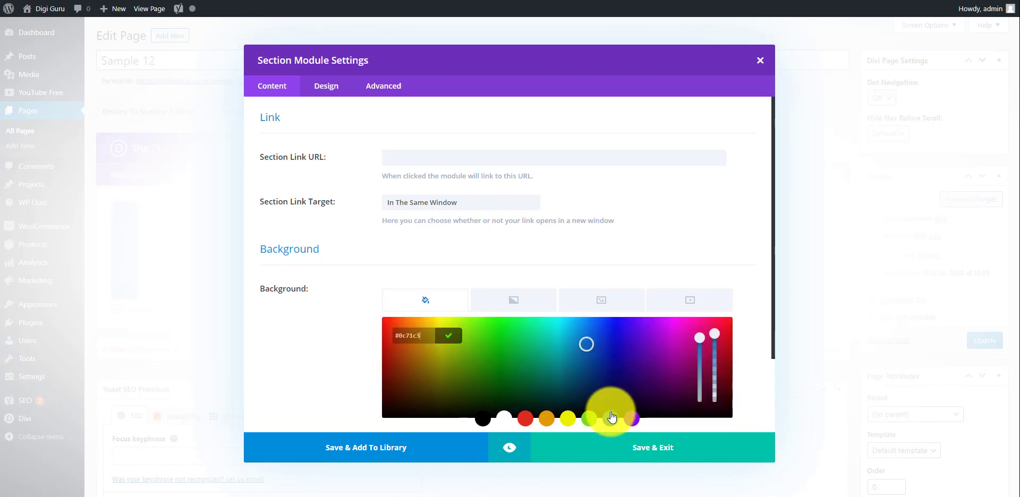
click(569, 323)
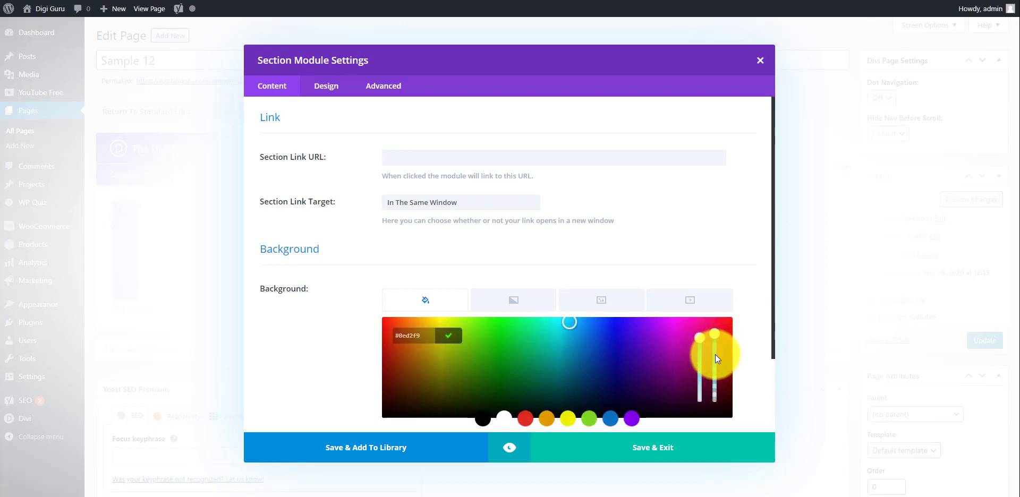
drag(715, 359, 716, 365)
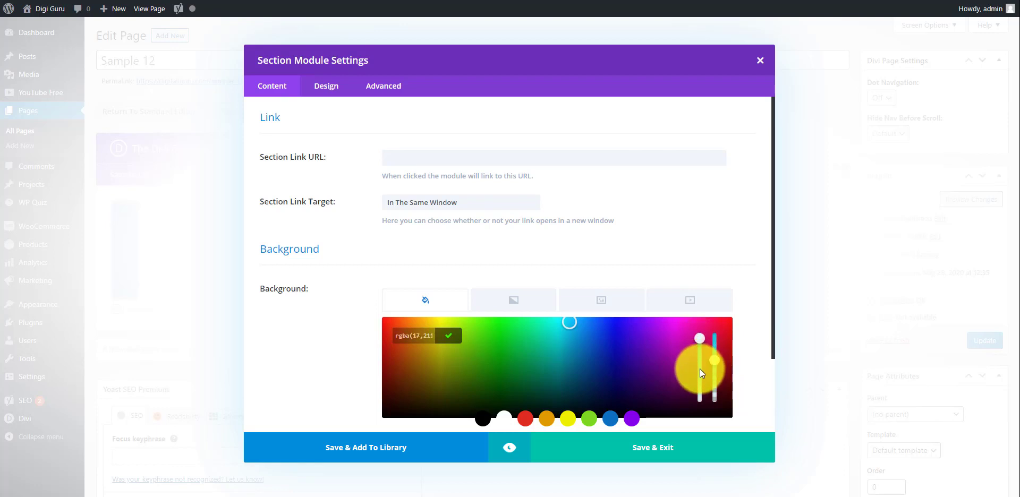
click(700, 373)
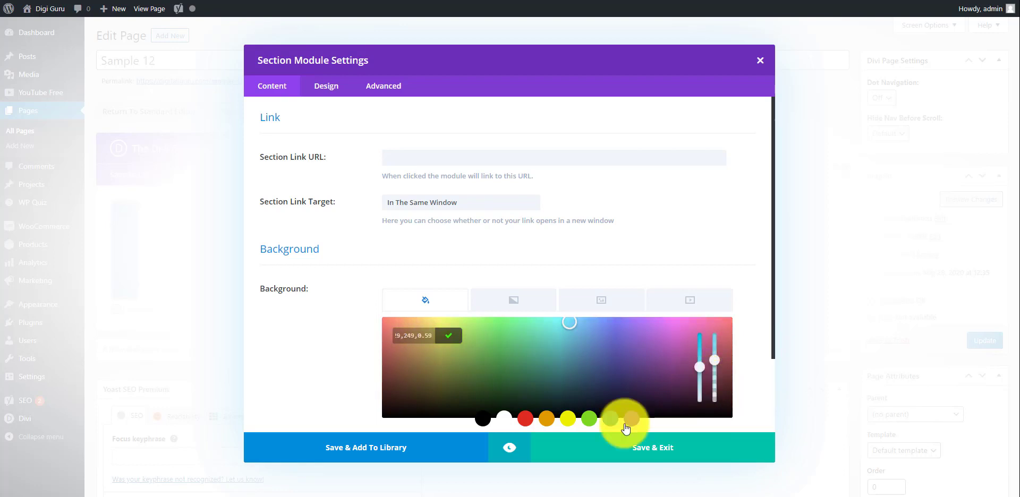
click(637, 448)
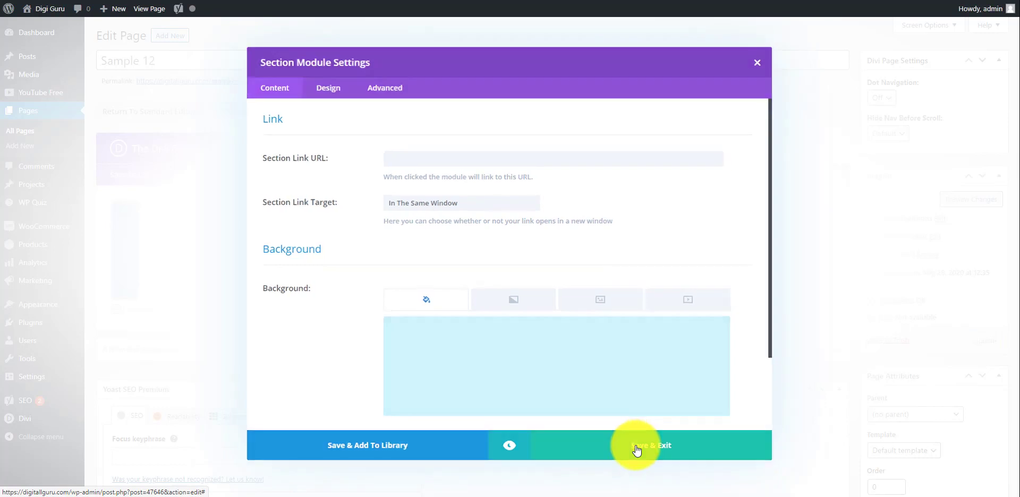
click(947, 207)
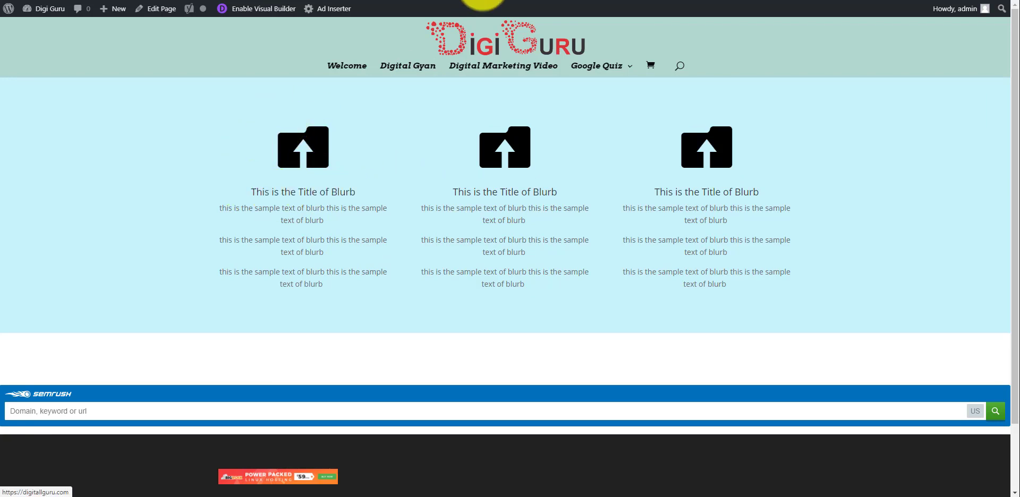
key(ctrl+shift+Tab)
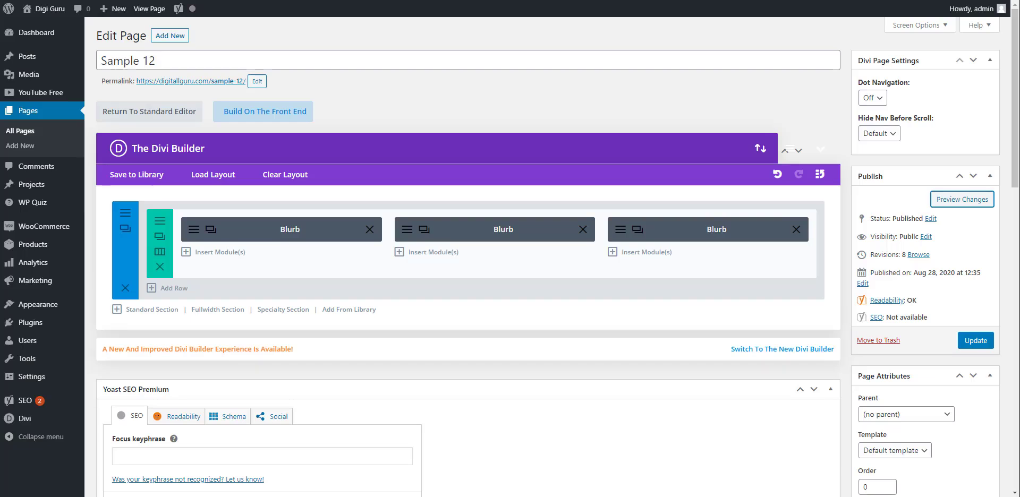
Step: Enable the circle icon in the design settings of the first column's blurb
click(193, 232)
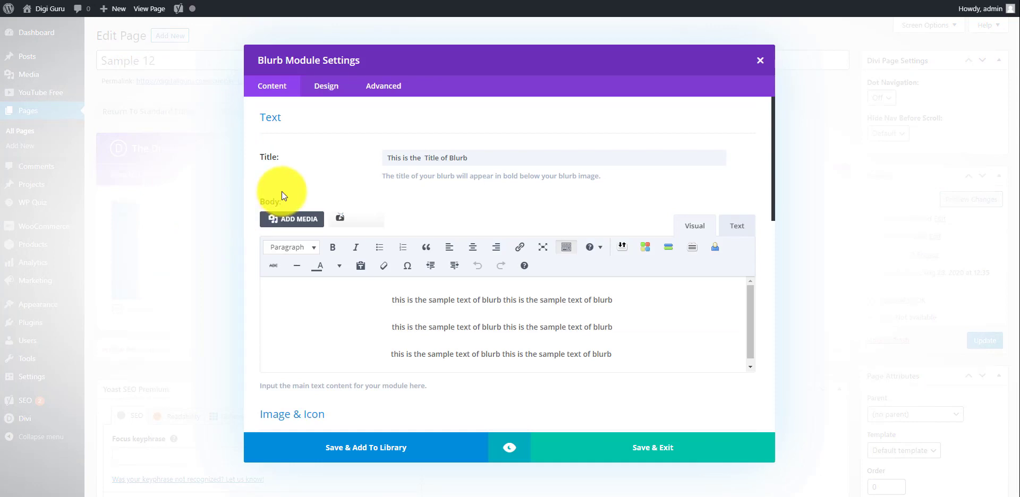
click(333, 86)
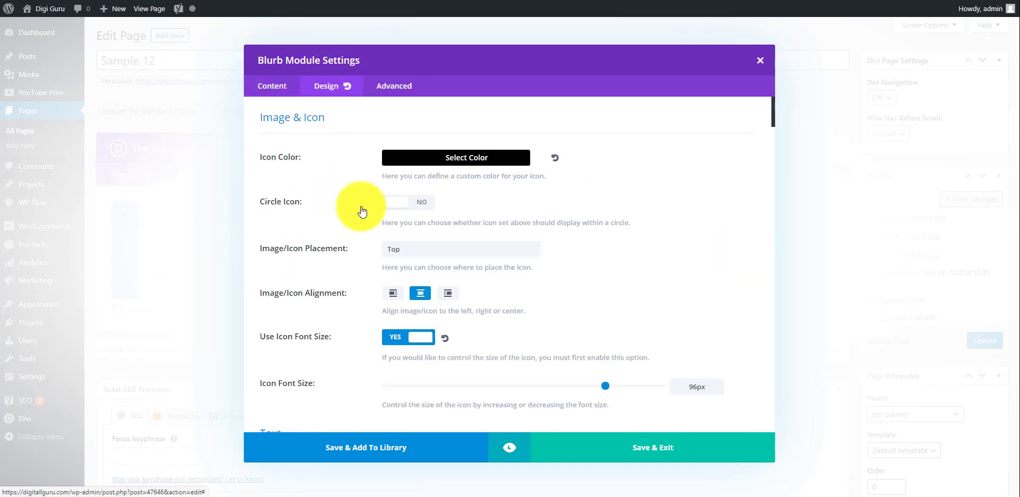
click(424, 203)
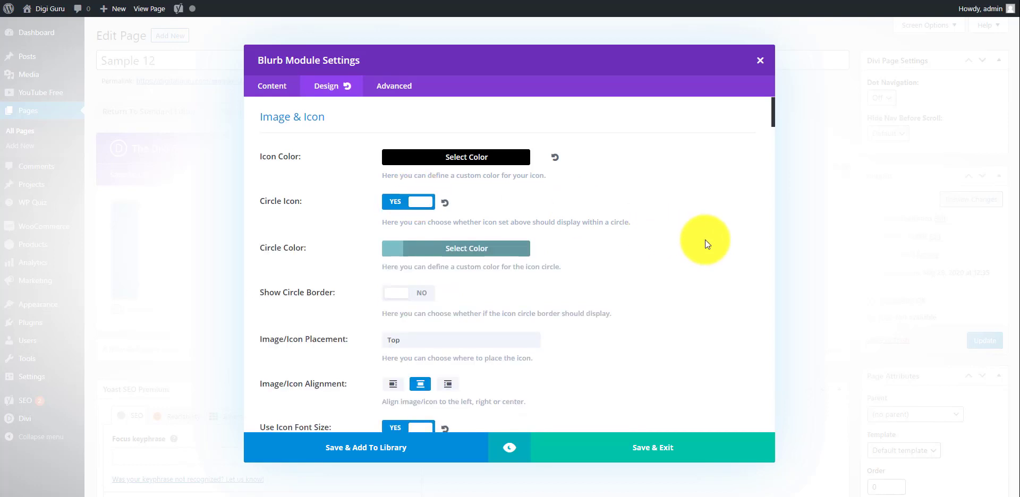
Step: Set the first blurb's title heading level to H1 and save the module settings
scroll(705, 241, down, 2)
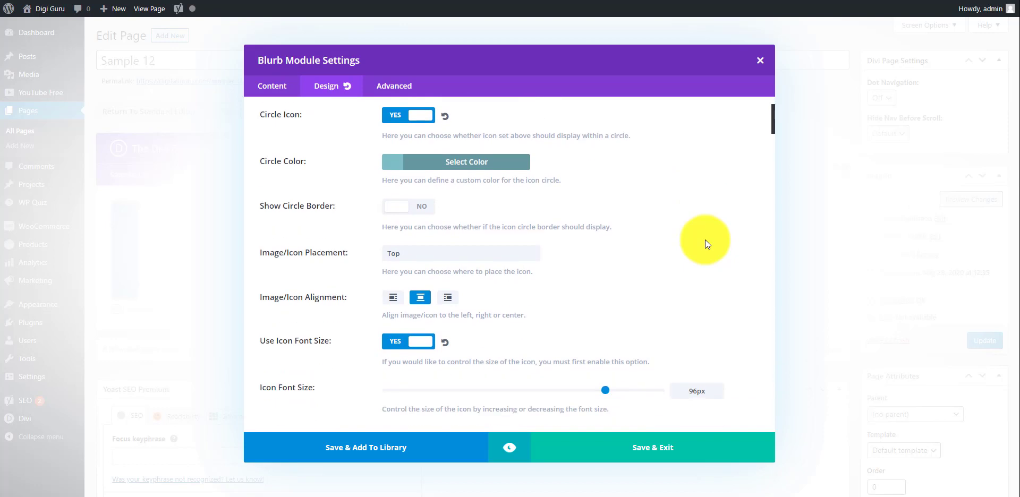
scroll(706, 244, down, 4)
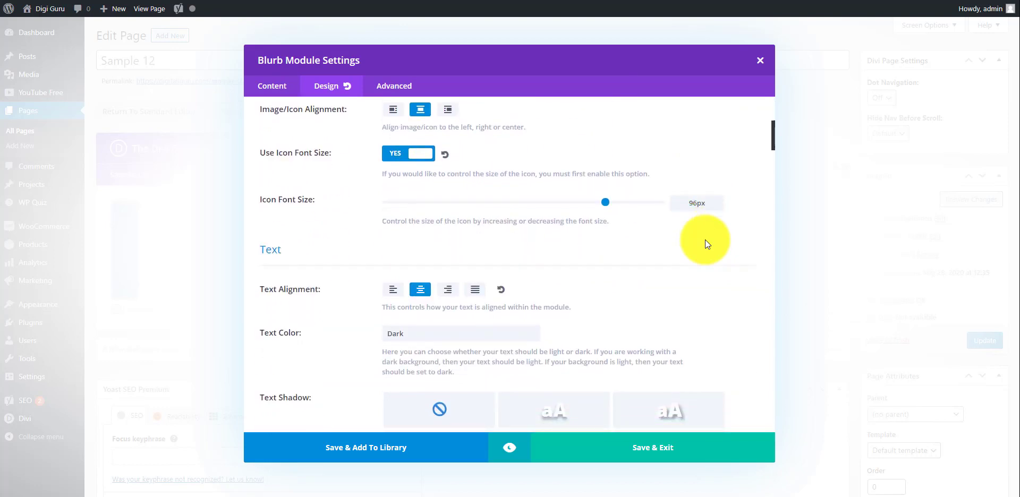
scroll(706, 241, down, 1)
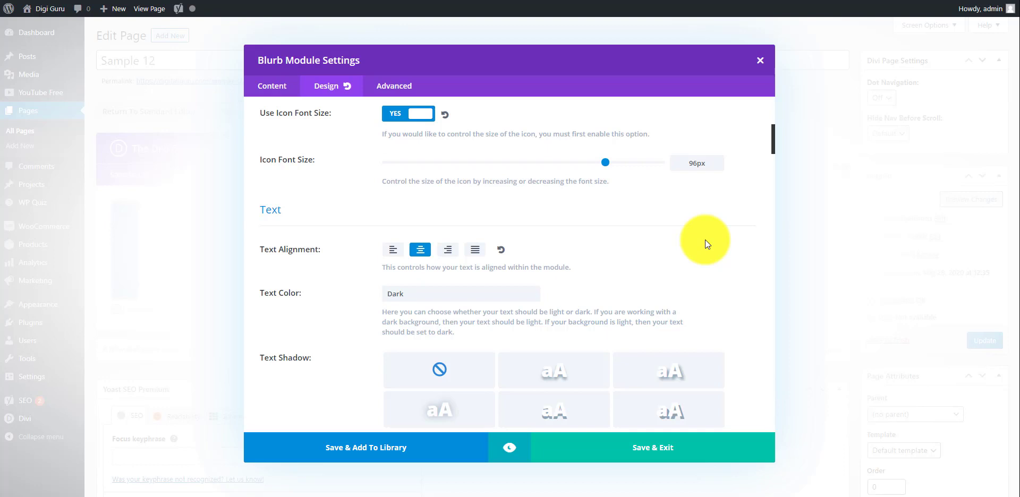
scroll(706, 244, down, 5)
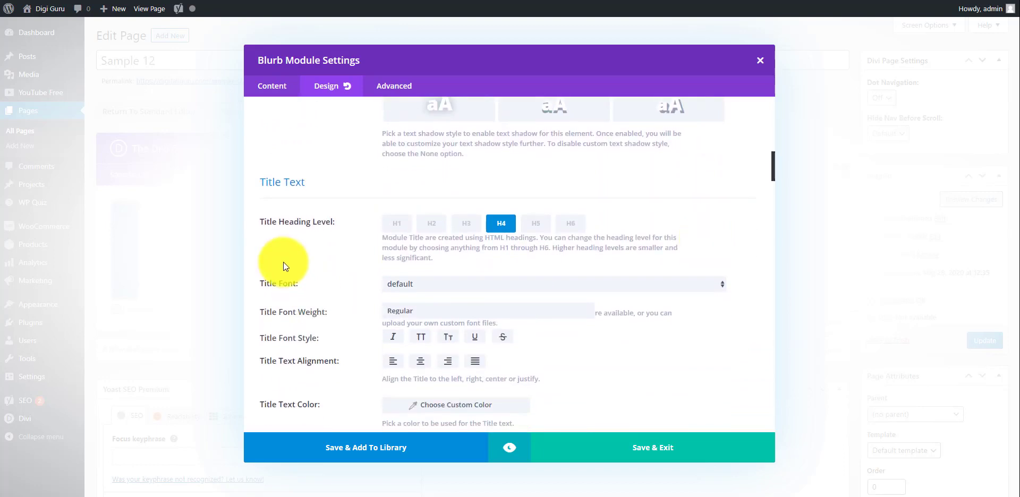
click(395, 231)
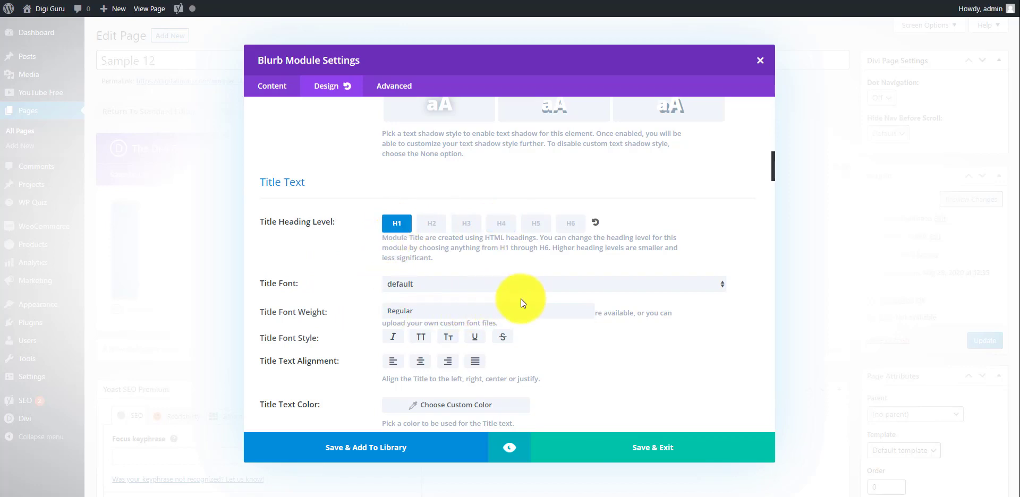
click(584, 453)
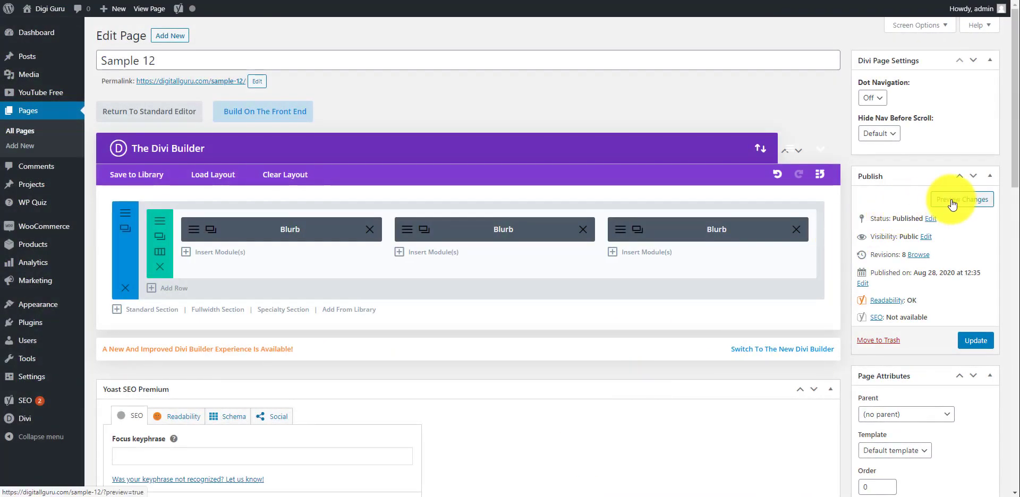
Step: Preview the page changes and test the link on the first blurb's icon
click(952, 204)
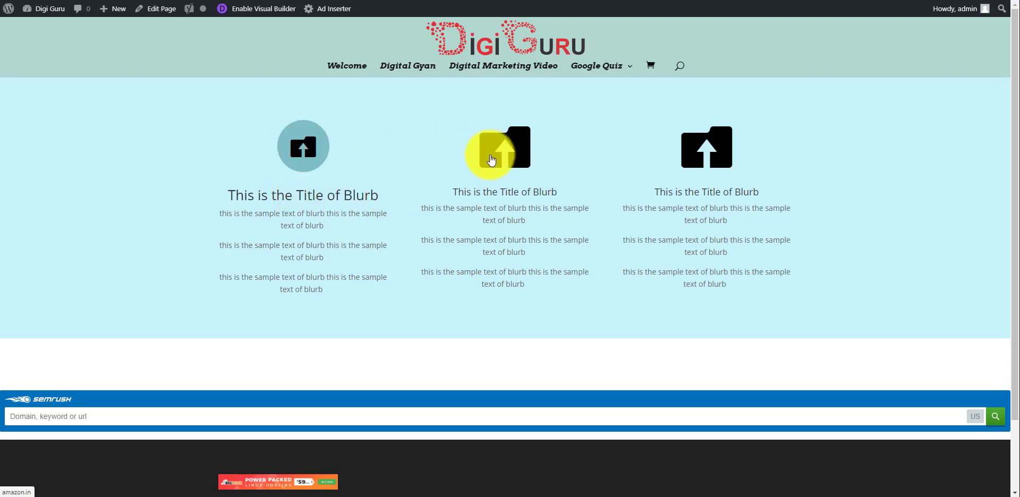
click(307, 155)
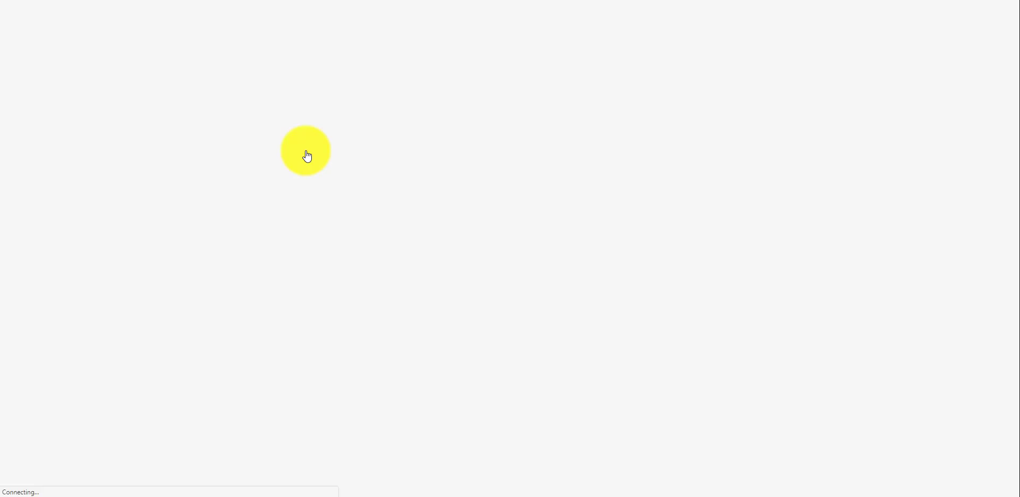